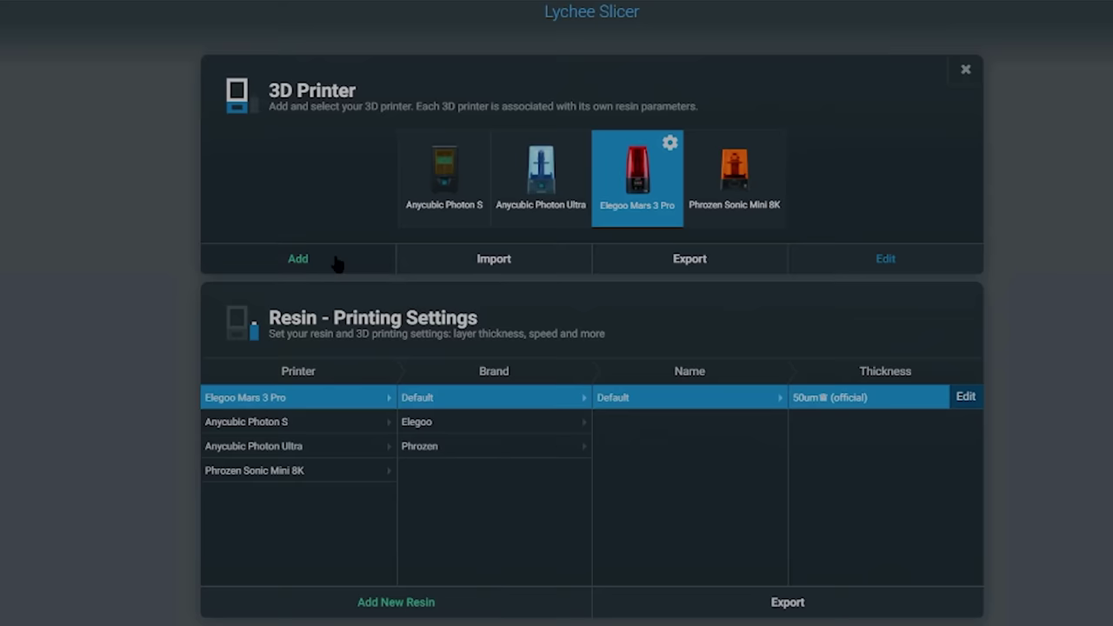
Add the Phrozen Sonic Mighty 8K printer and set its default resin profile's layer thickness to 20 um.
click(338, 264)
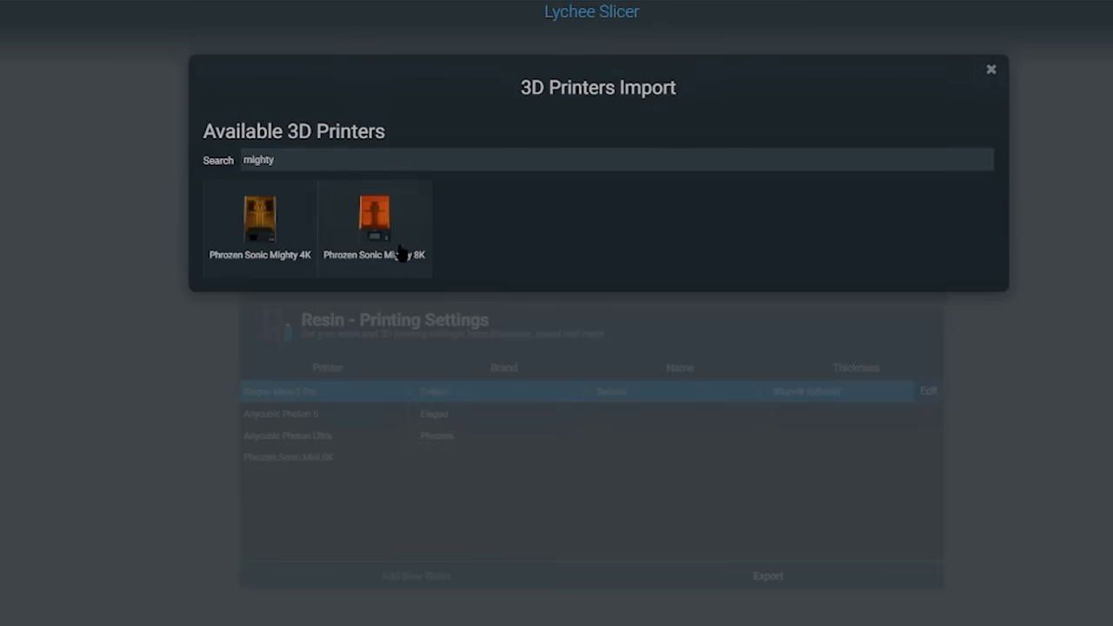
click(400, 253)
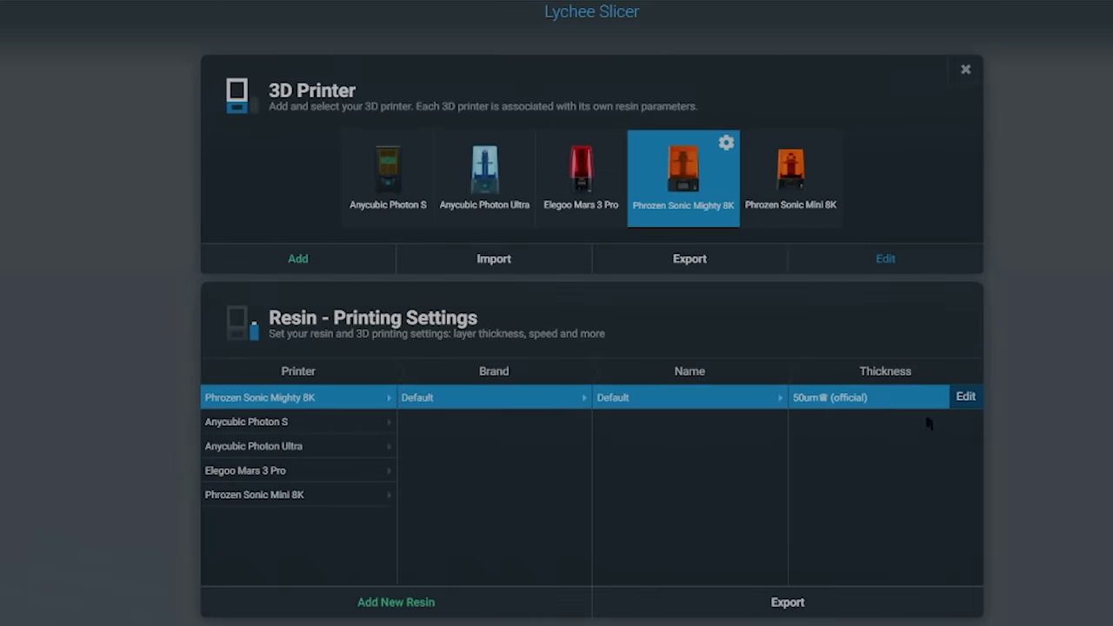
click(965, 398)
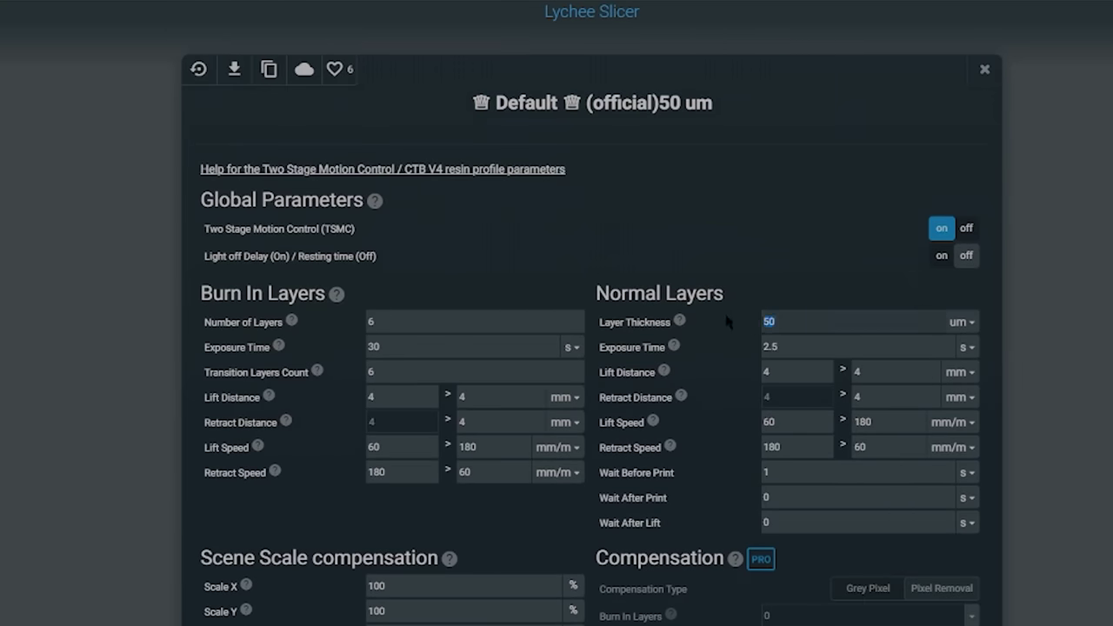
text(20)
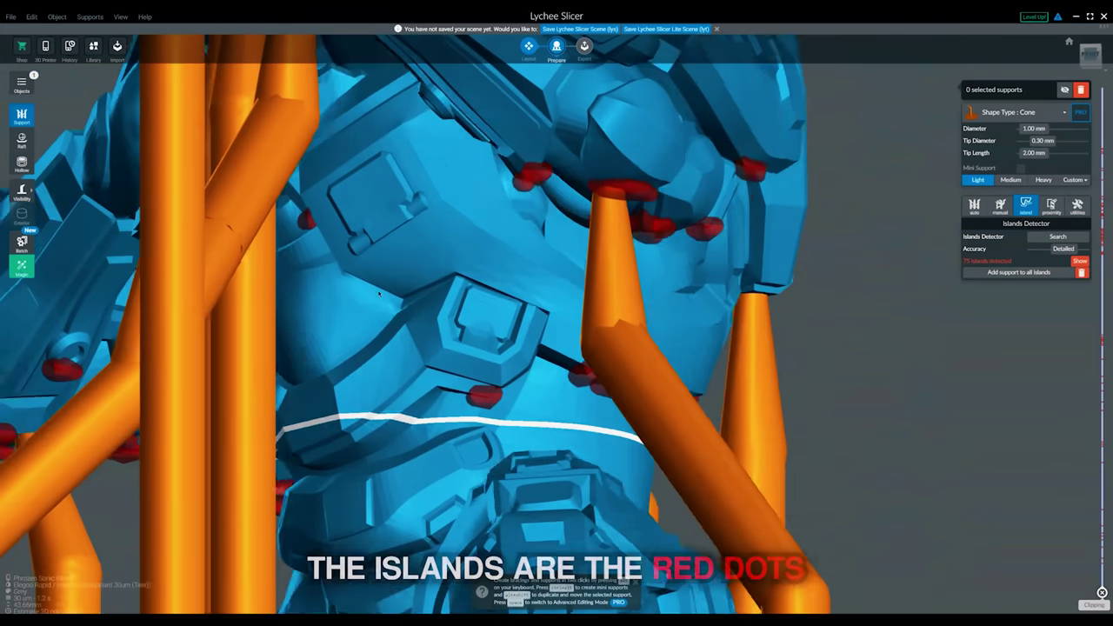
Add supports to all detected islands on the figure.
scroll(379, 294, down, 10)
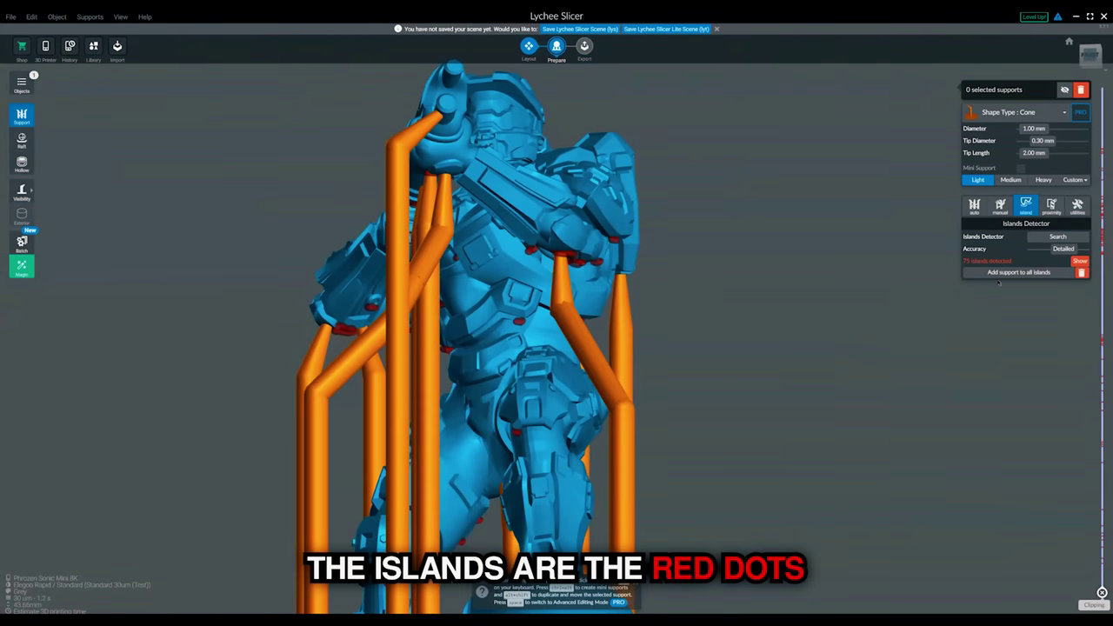
click(999, 274)
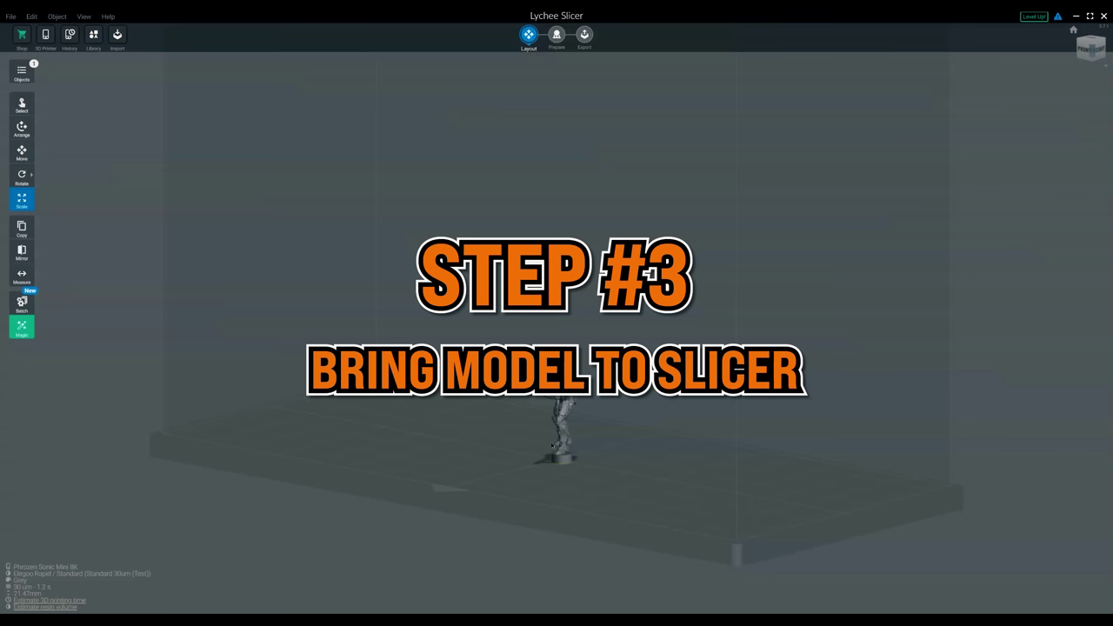
Scale the Master Chief figure uniformly to 200%.
scroll(462, 427, up, 3)
right_drag(463, 426, 574, 324)
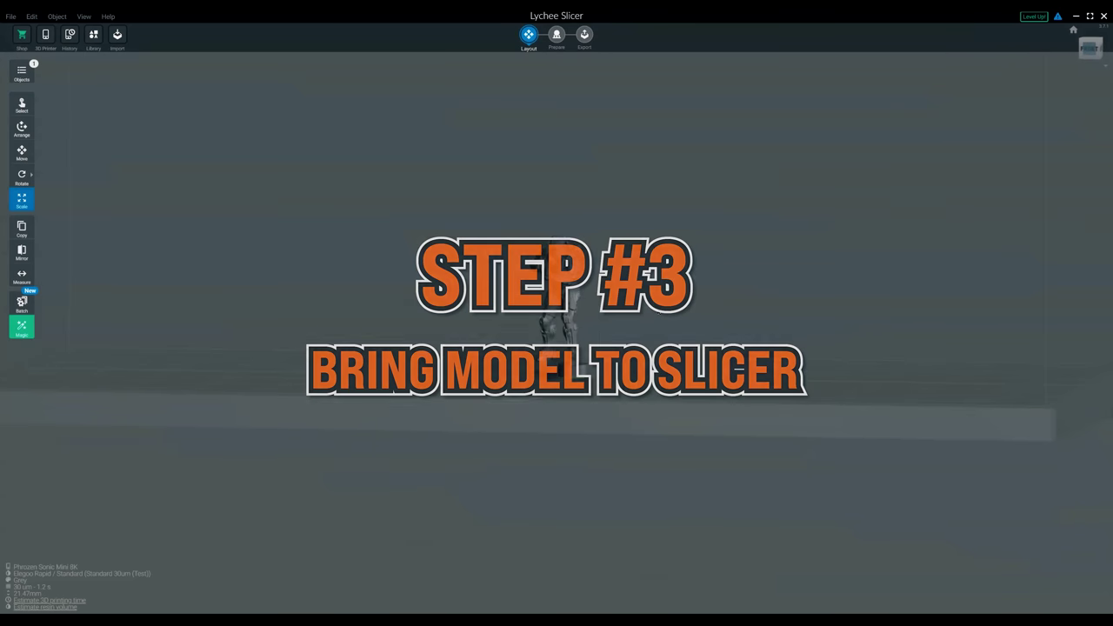
click(574, 324)
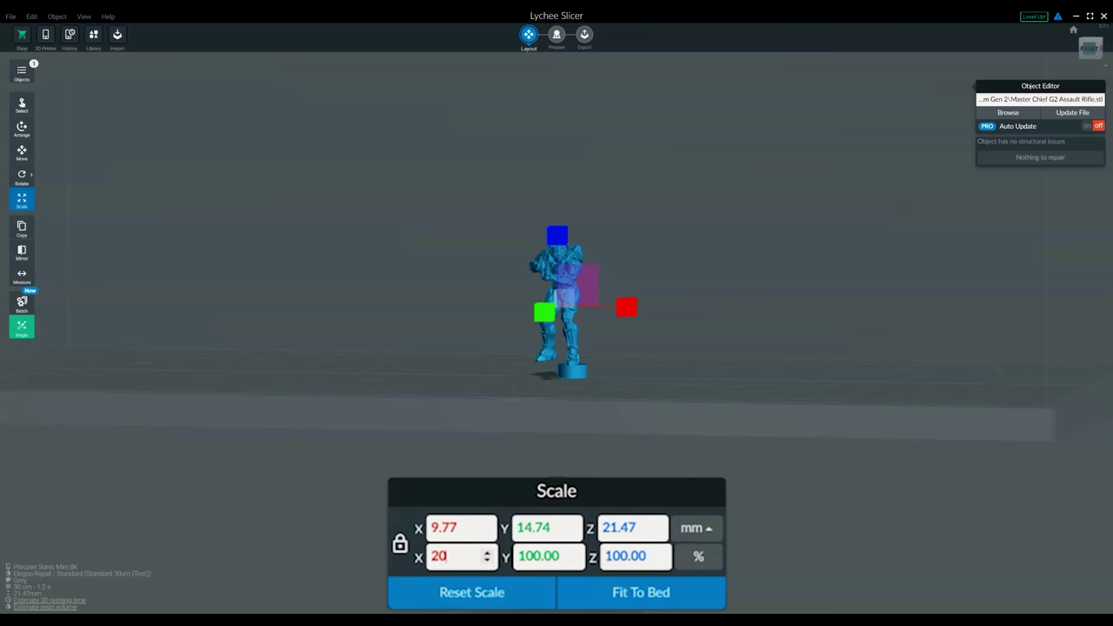
key(Return)
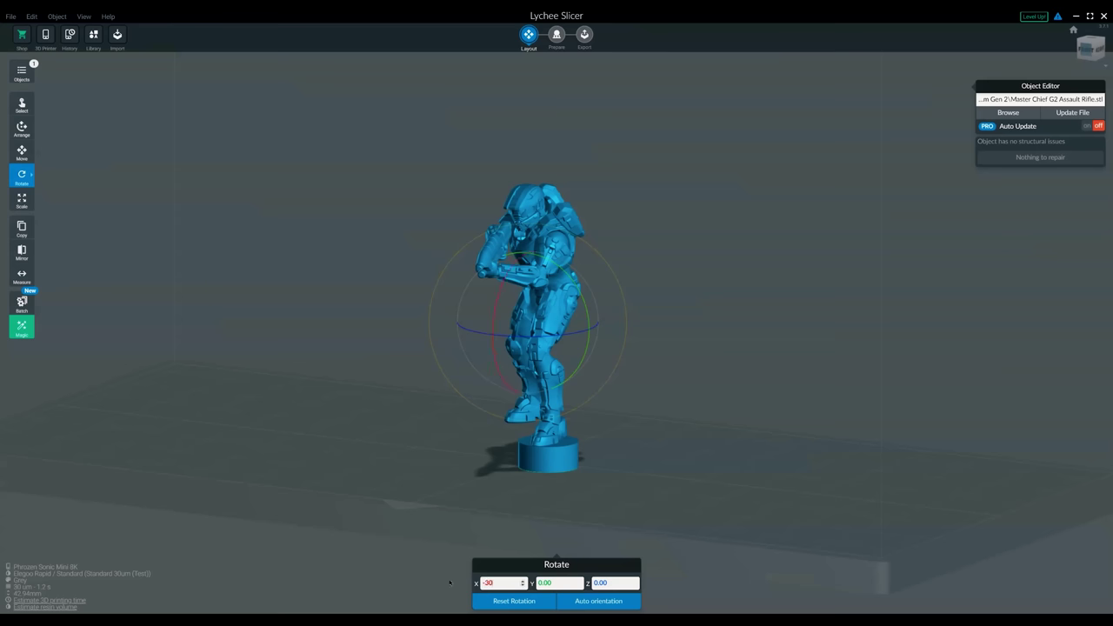
Rotate the figure -30 degrees about the X axis so it tilts backwards.
key(Return)
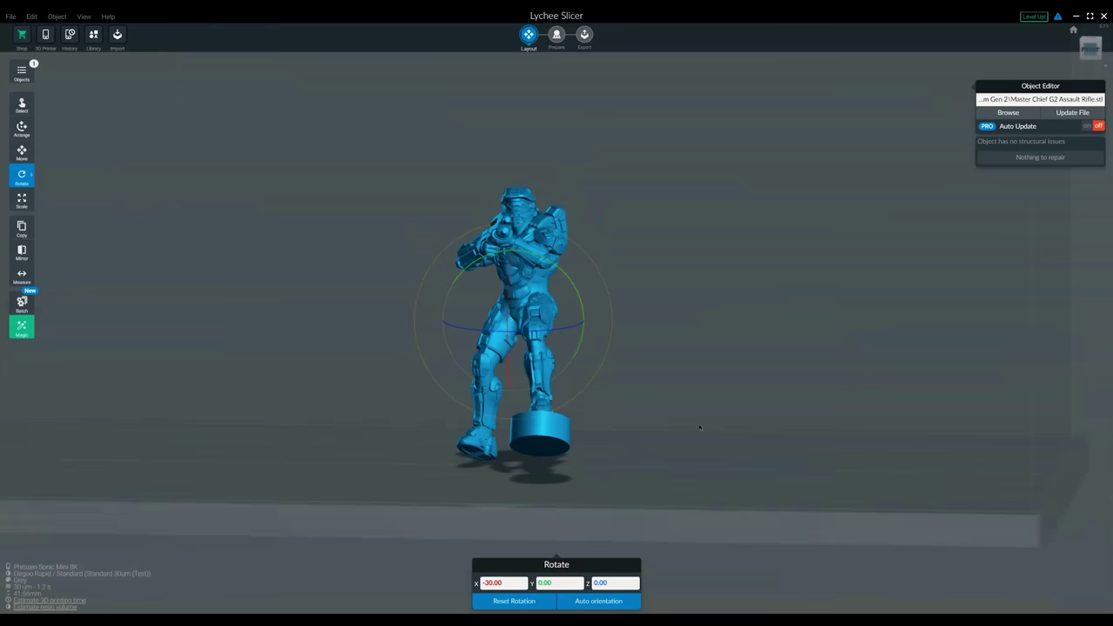
drag(700, 427, 651, 437)
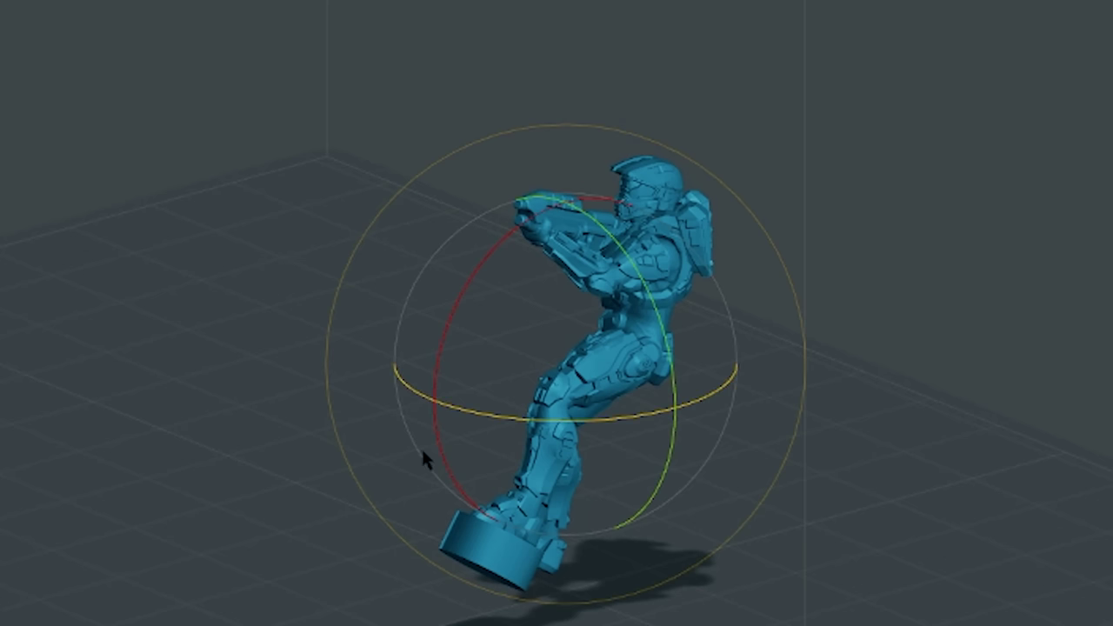
right_drag(424, 452, 1061, 391)
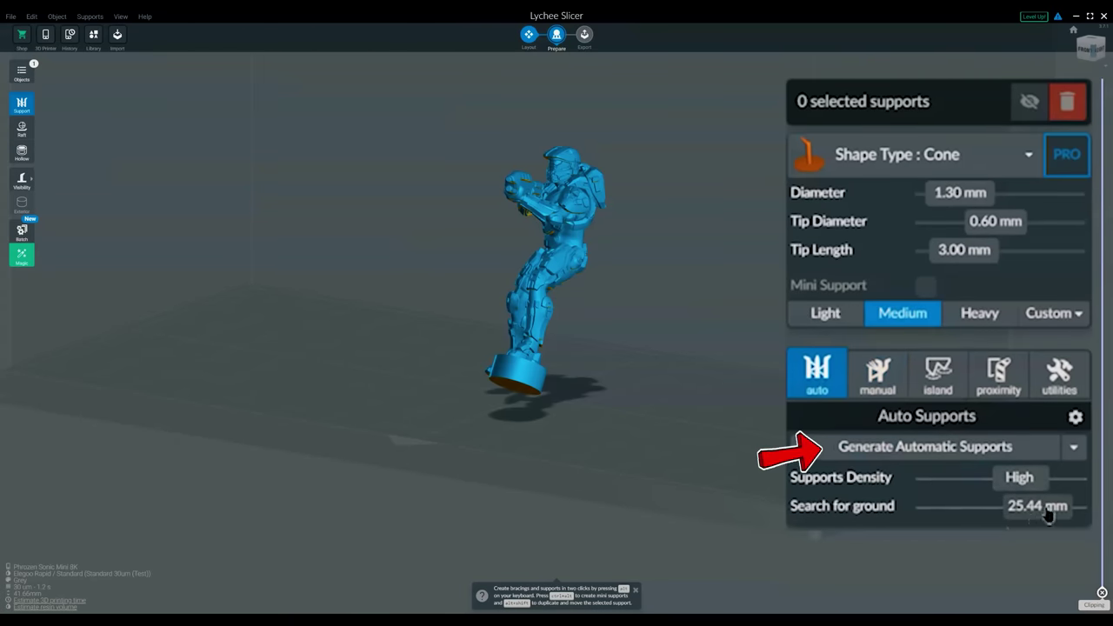
Generate automatic supports with the Medium preset, High density and a ground search distance of 25.44 mm.
click(925, 446)
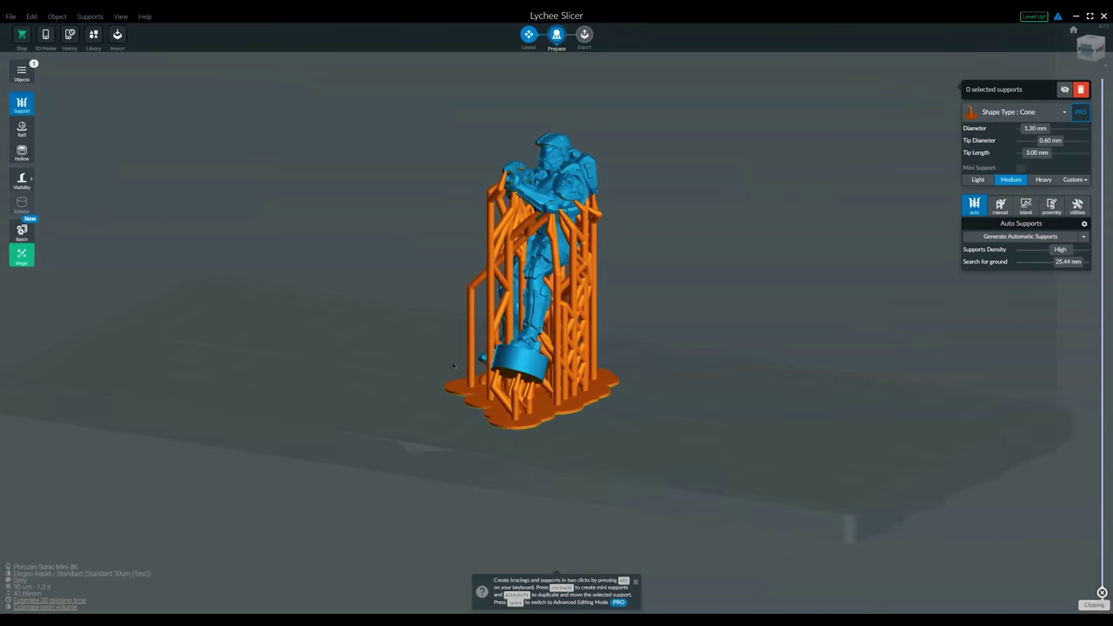
right_drag(454, 367, 742, 336)
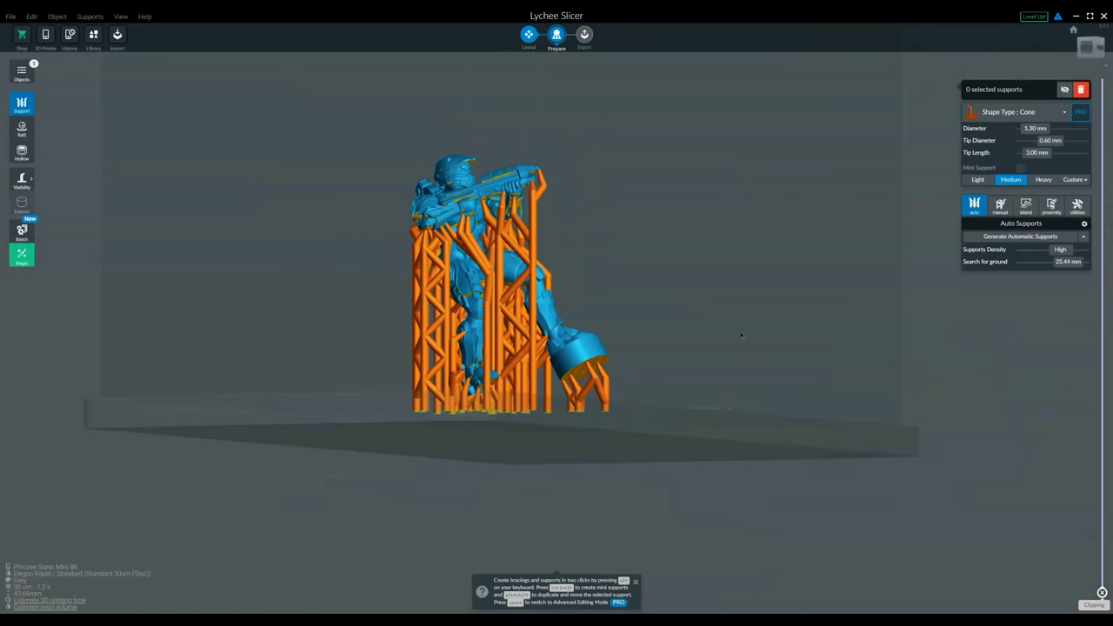
scroll(470, 175, up, 8)
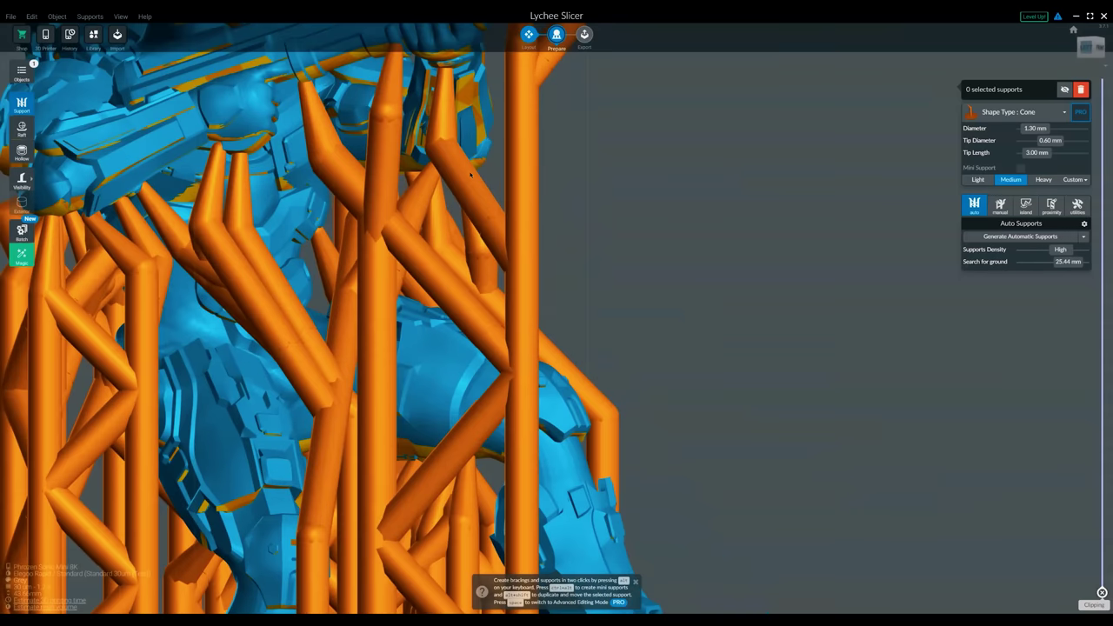
Delete the support touching the thumb of the hand gripping the front of the rifle.
mouse_move(428, 182)
right_down()
mouse_move(490, 182)
mouse_move(428, 165)
right_up()
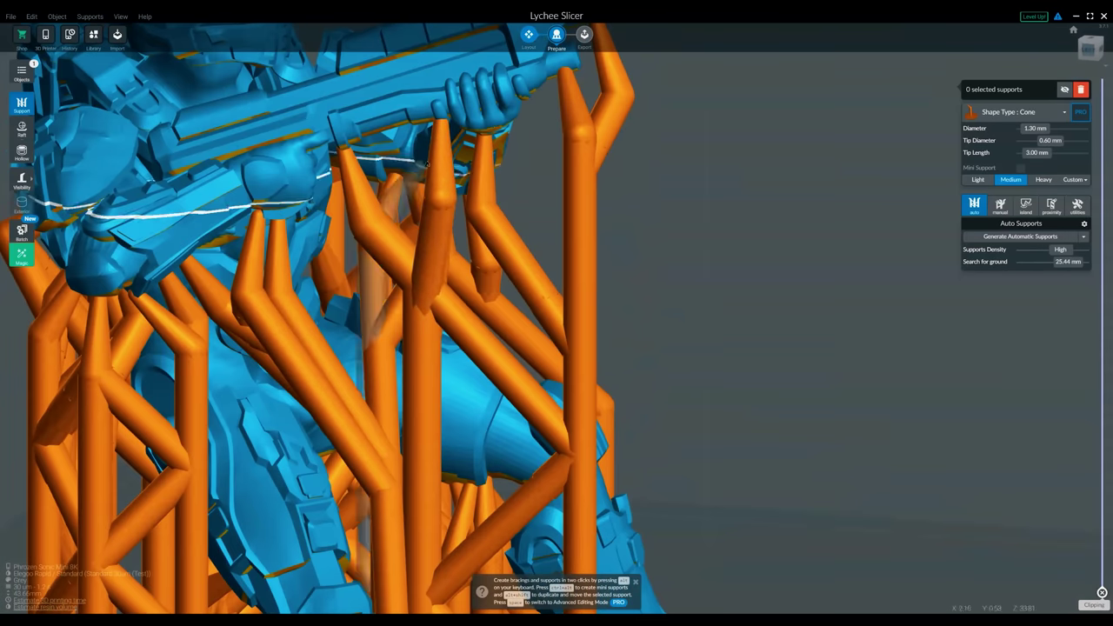
drag(426, 164, 456, 207)
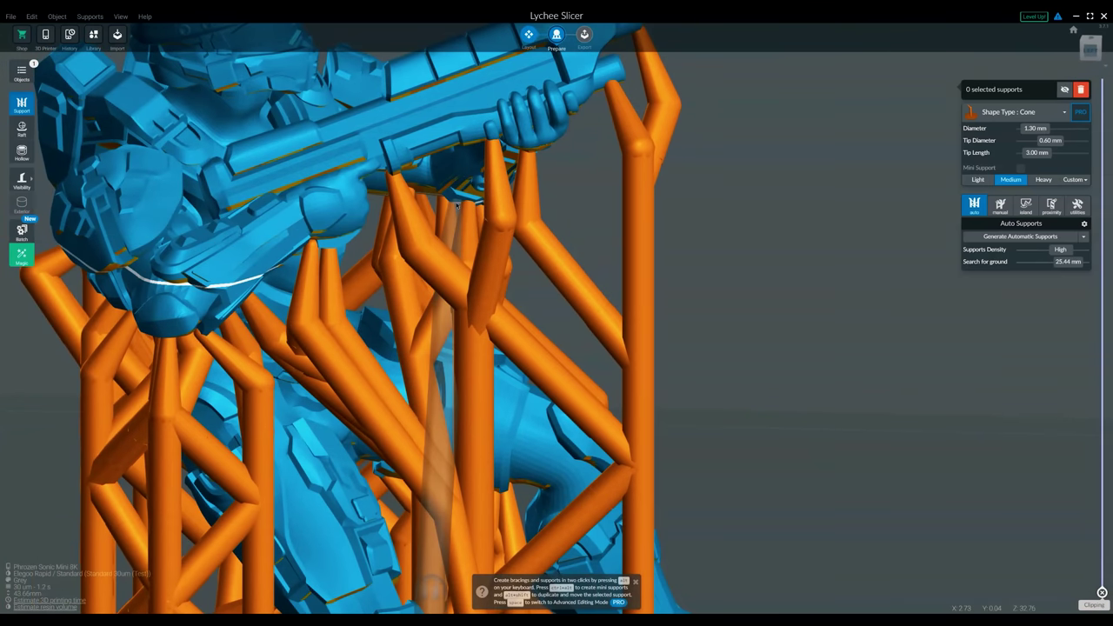
drag(456, 206, 547, 232)
right_drag(548, 232, 479, 269)
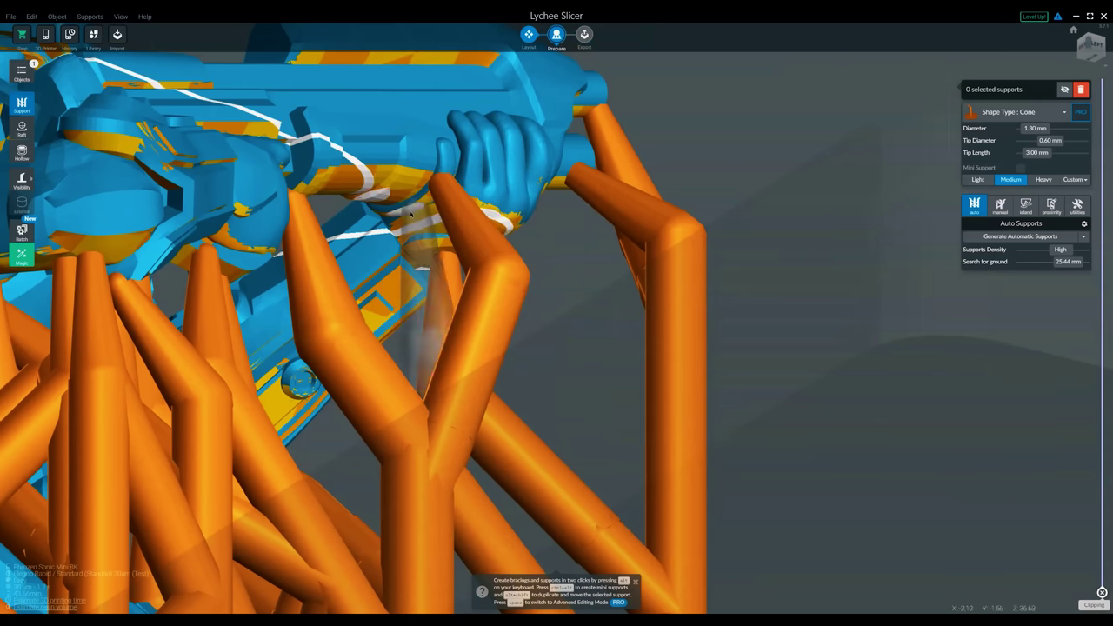
right_drag(397, 231, 359, 270)
drag(360, 271, 357, 251)
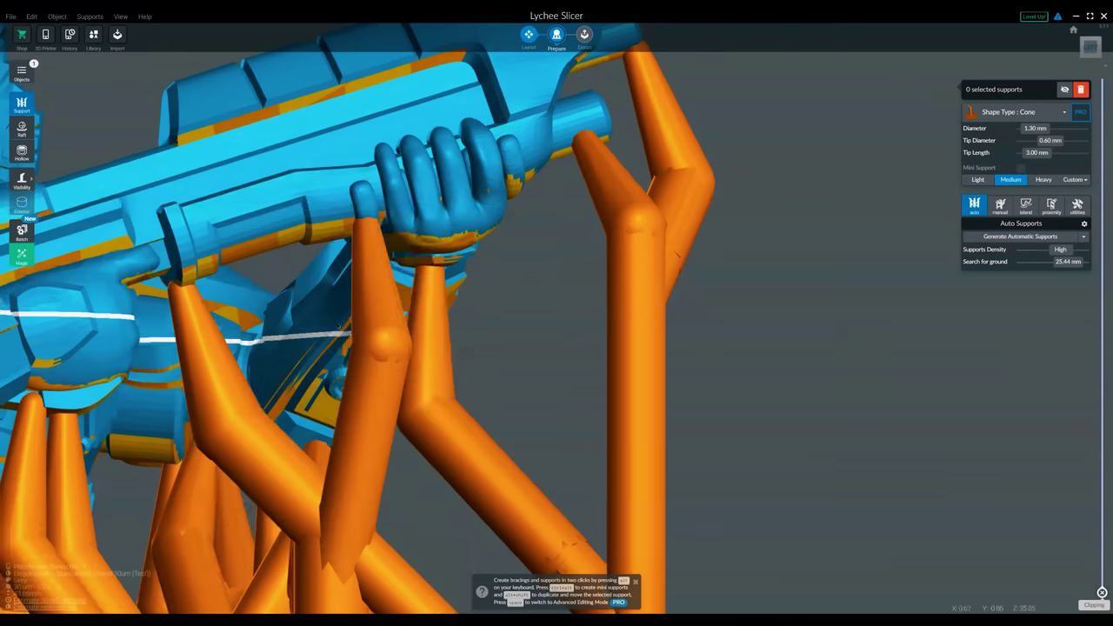
right_drag(339, 327, 421, 273)
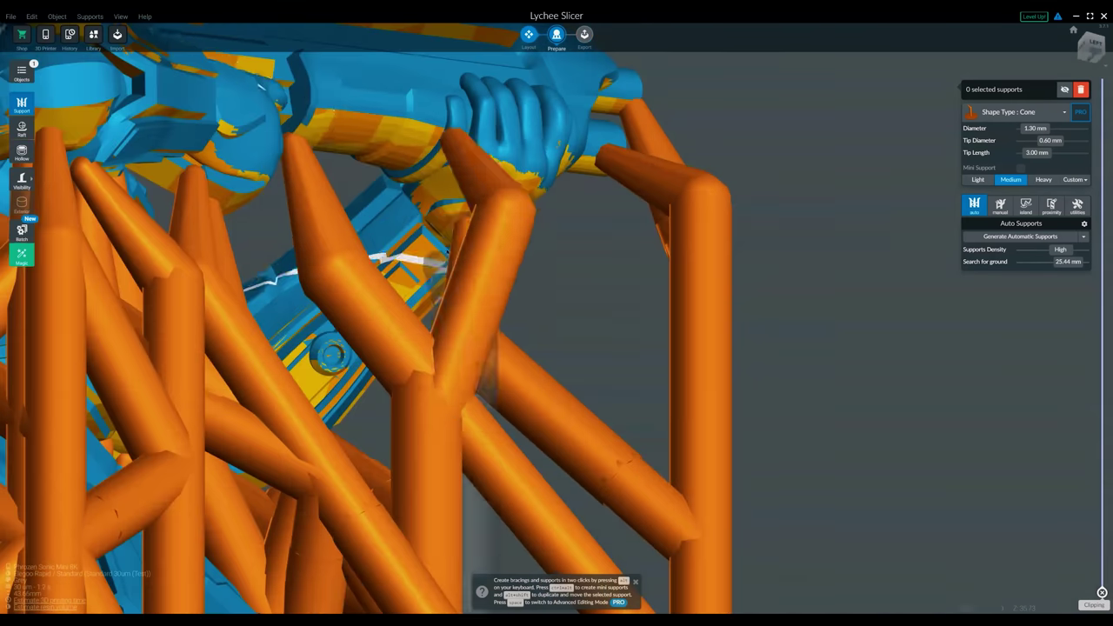
click(457, 152)
drag(456, 152, 403, 217)
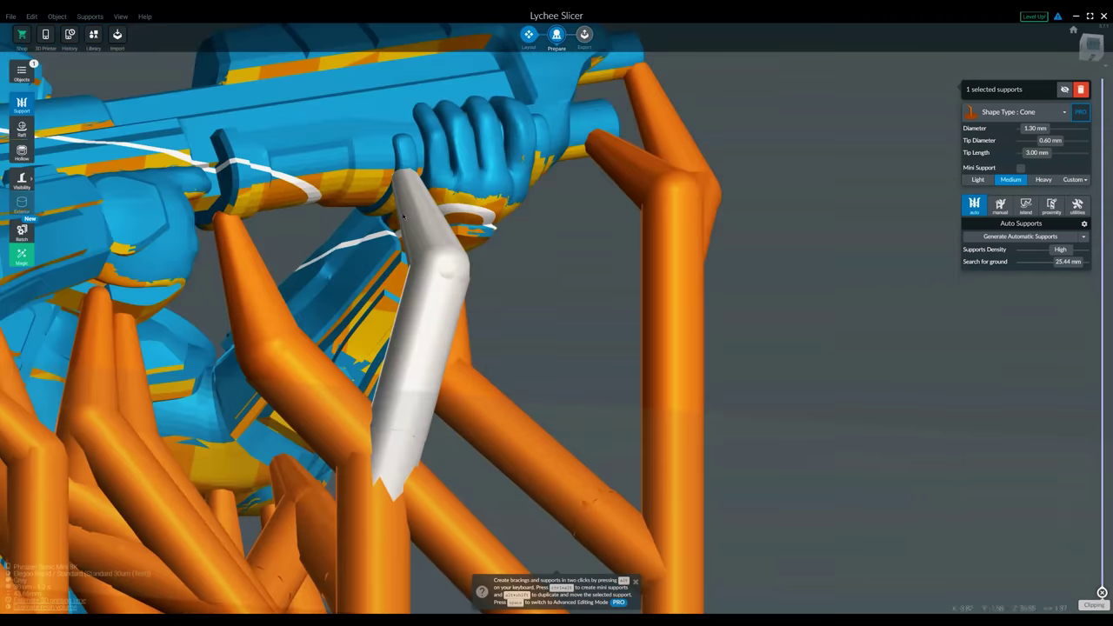
key(Delete)
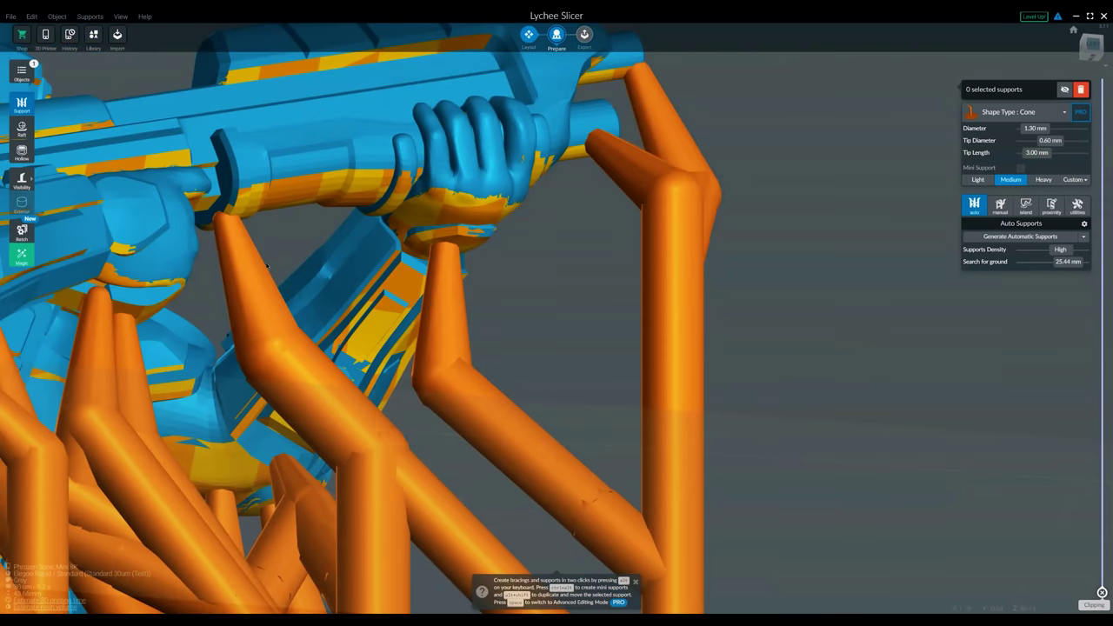
Delete the support at the rear edge of the rifle's handguard.
click(219, 224)
right_click(241, 245)
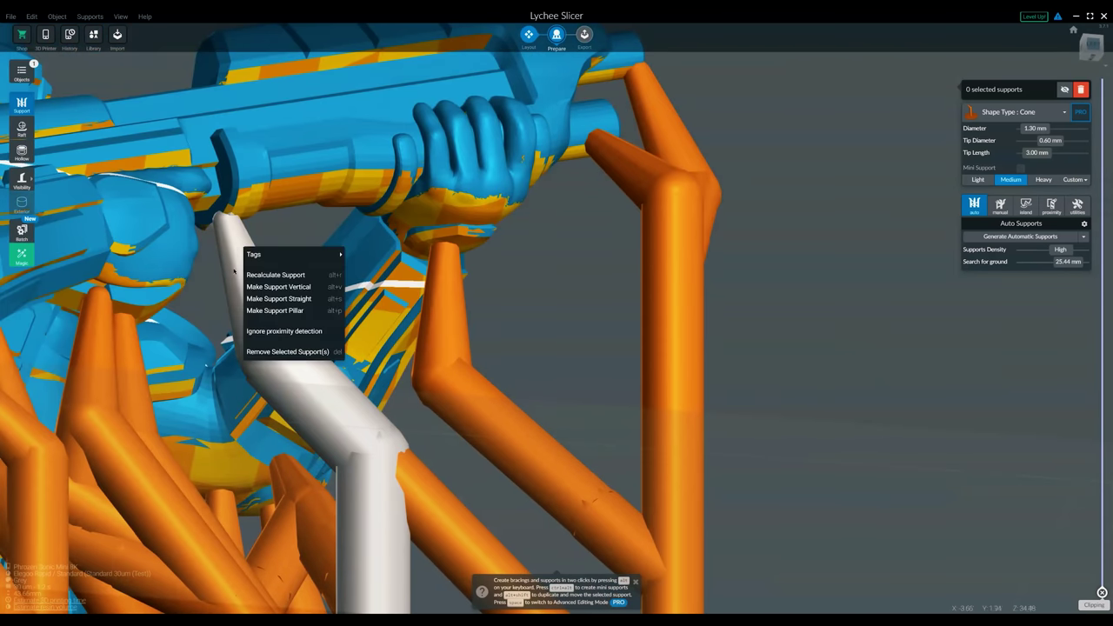
key(Delete)
Add two medium supports along the underside of the rifle's handguard, behind the front hand.
drag(235, 259, 171, 241)
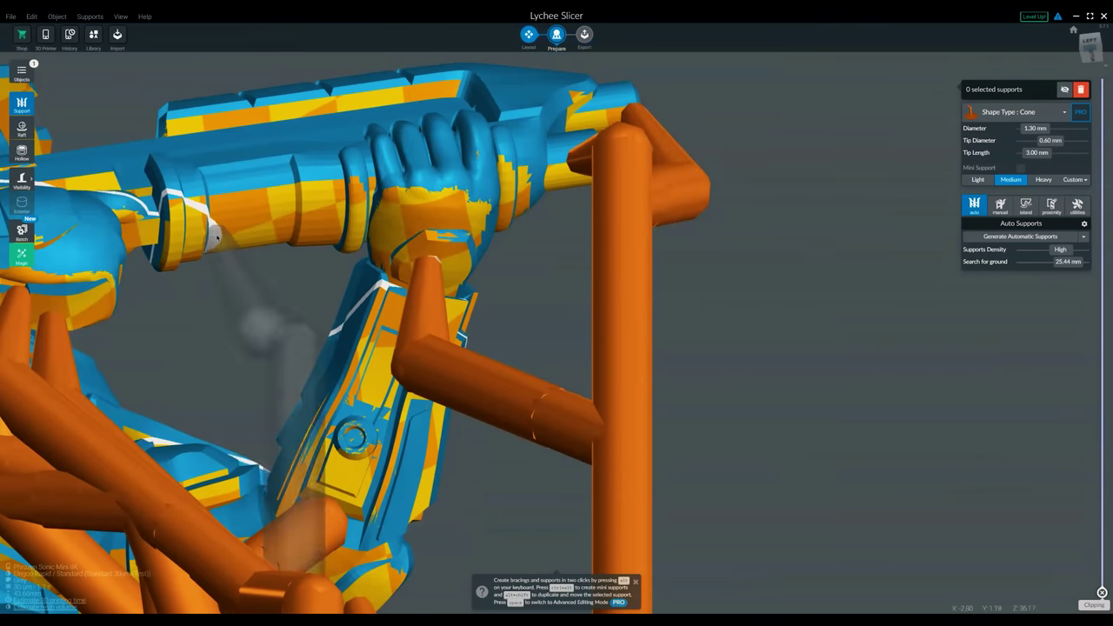
click(230, 237)
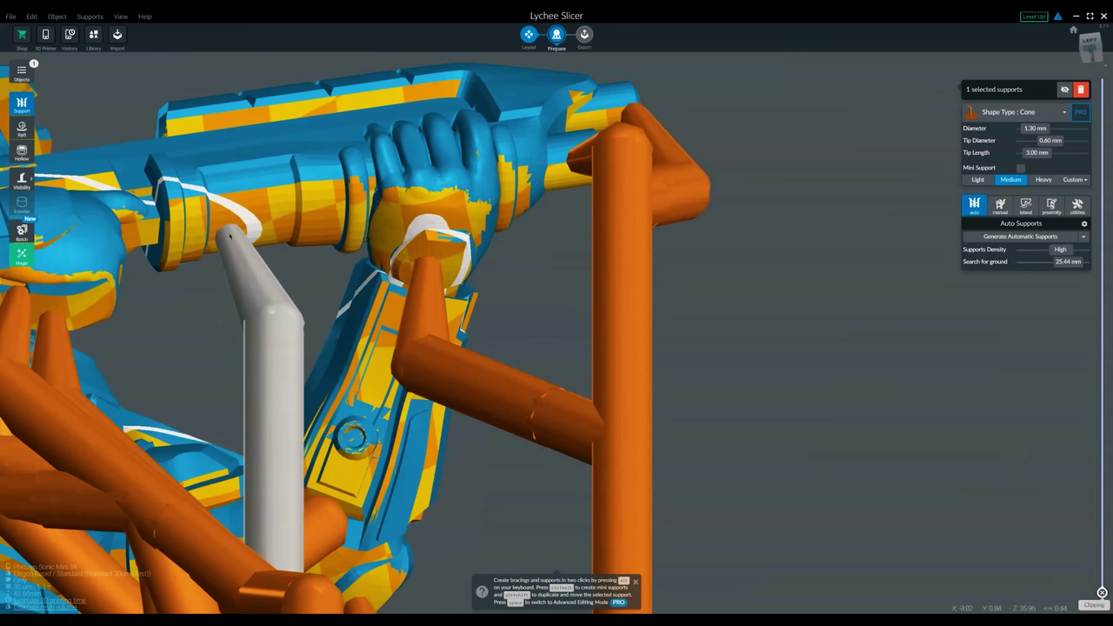
right_drag(349, 338, 314, 318)
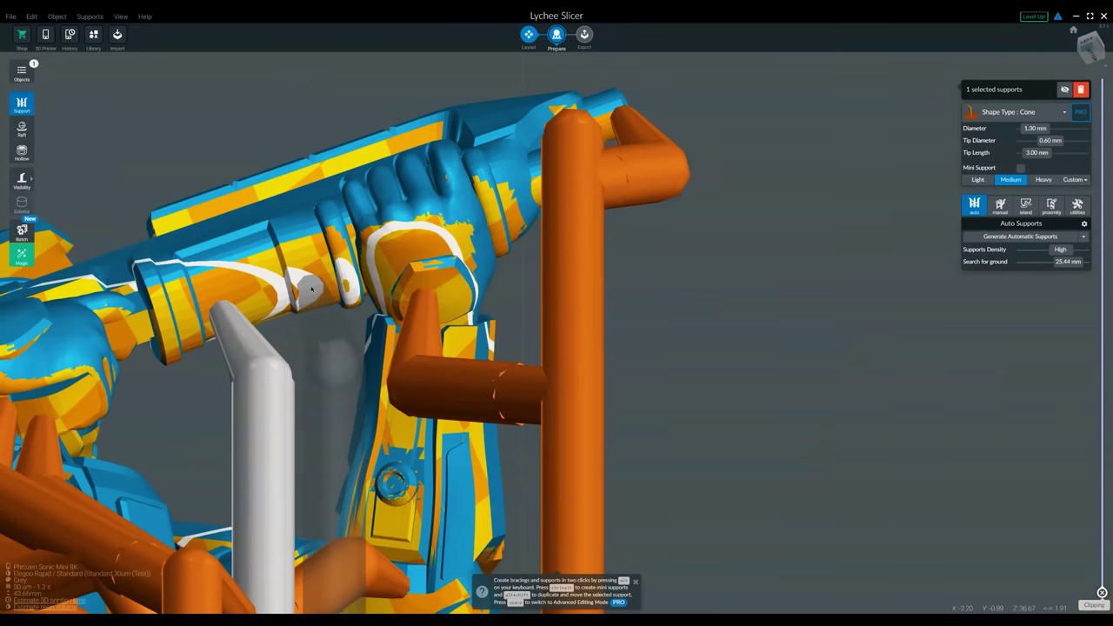
right_drag(311, 288, 485, 287)
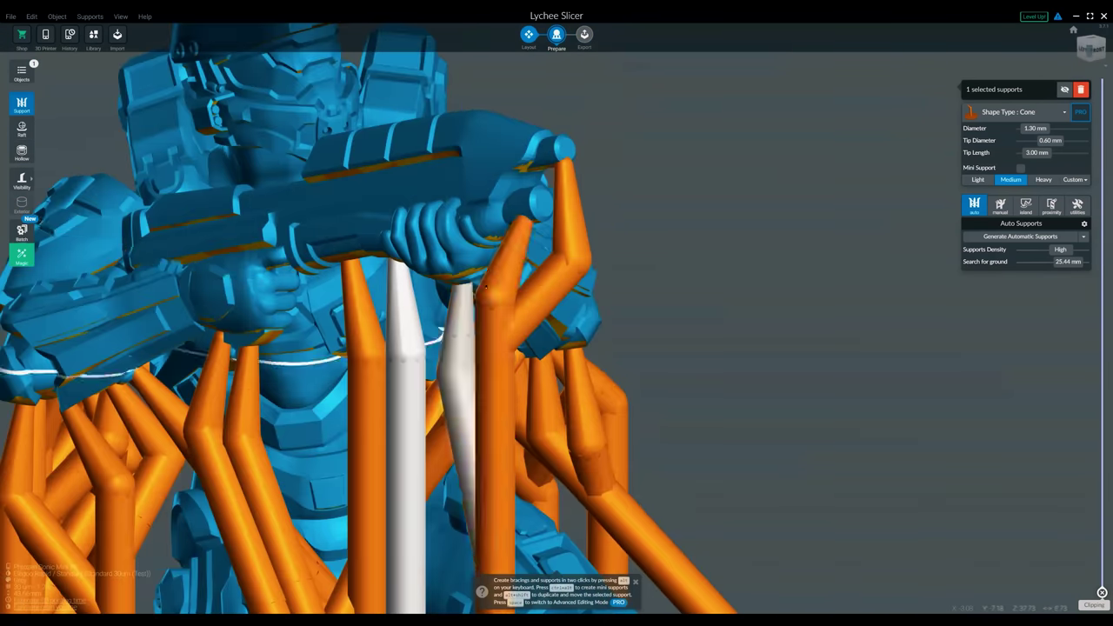
Delete the angled support under the rifle's upper muzzle, keeping the support under the lower barrel.
click(506, 259)
click(571, 252)
key(ctrl+z)
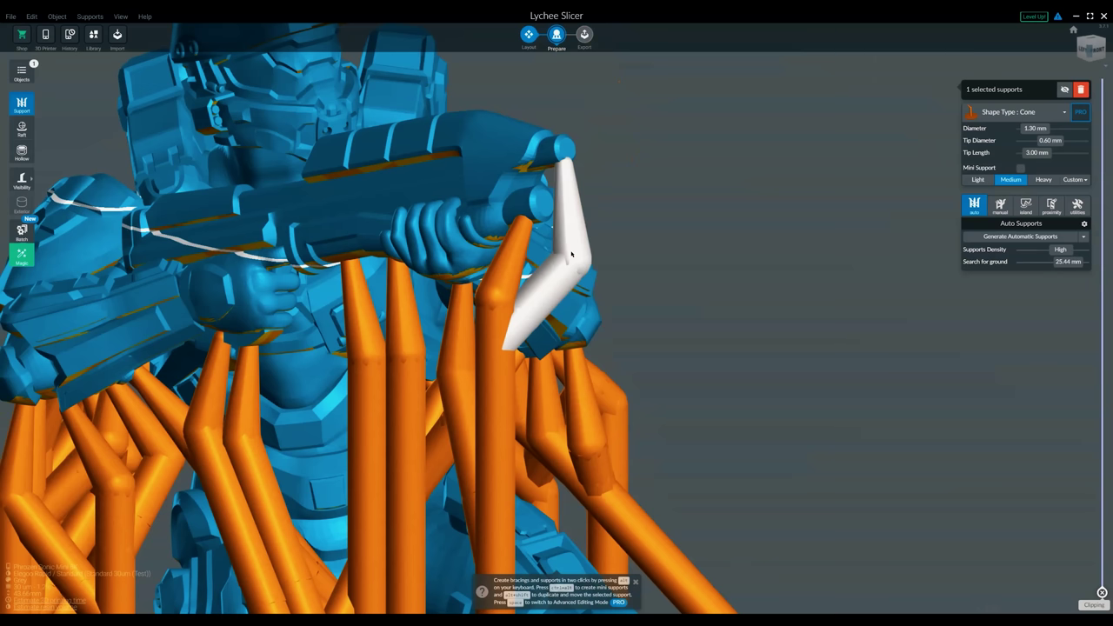
key(Delete)
Delete two supports beneath the arm that holds the front of the rifle.
right_drag(609, 259, 385, 212)
middle_drag(695, 539, 564, 315)
mouse_move(567, 308)
right_down()
mouse_move(561, 231)
mouse_move(539, 276)
mouse_move(640, 321)
mouse_move(619, 301)
mouse_move(570, 296)
right_up()
double_click(581, 313)
key(Delete)
right_drag(671, 261, 627, 293)
double_click(721, 266)
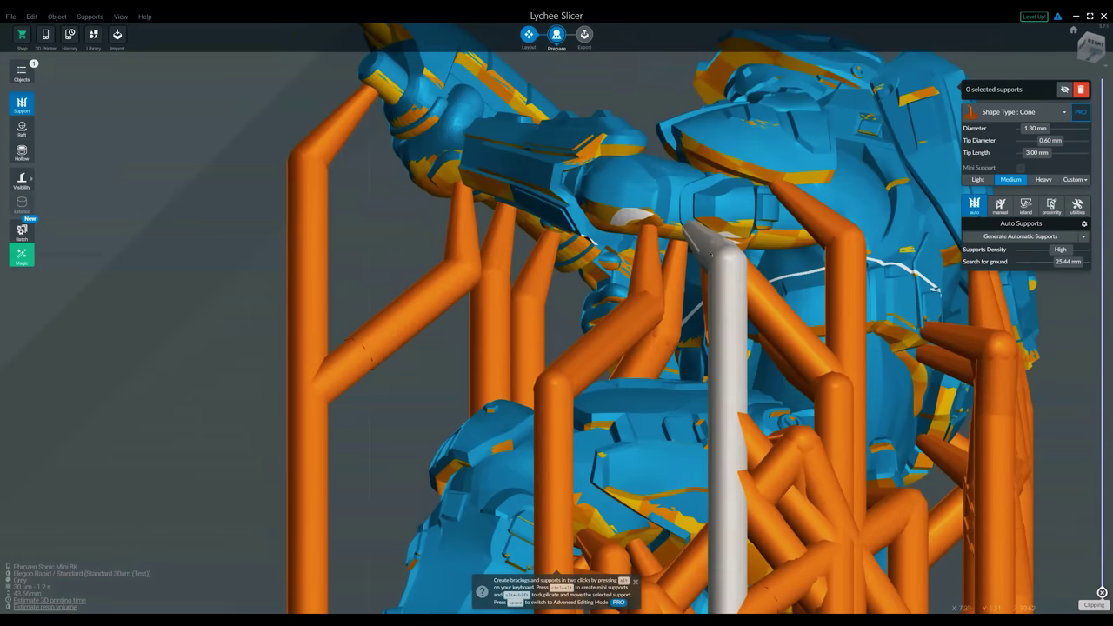
key(Delete)
Delete the automatic supports attached to the lower ends of the figure's backpack.
right_drag(719, 269, 711, 205)
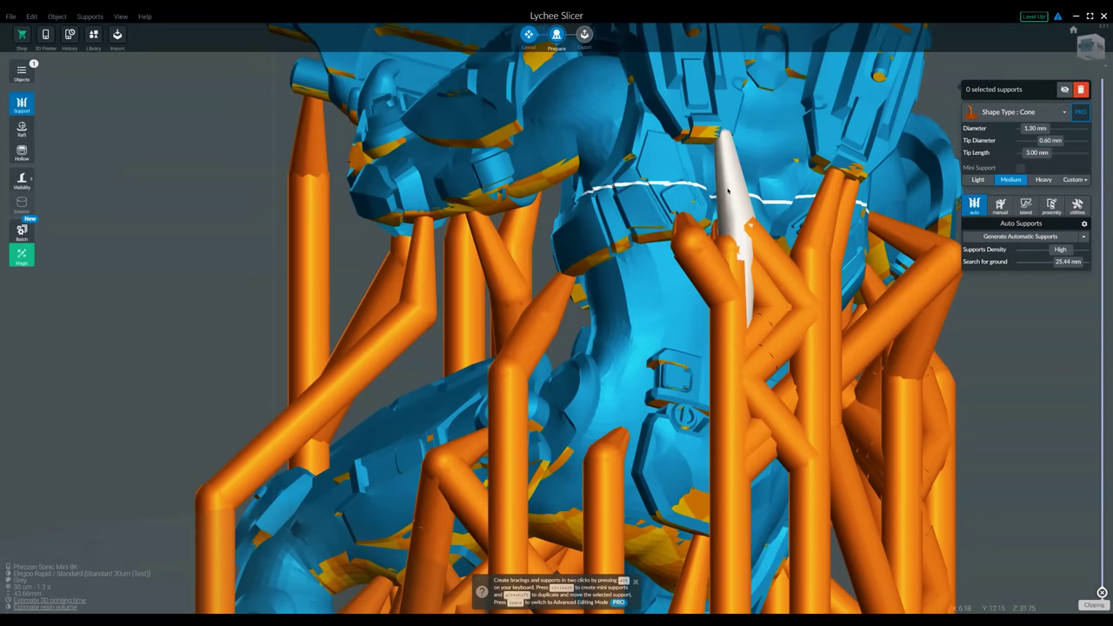
key(Delete)
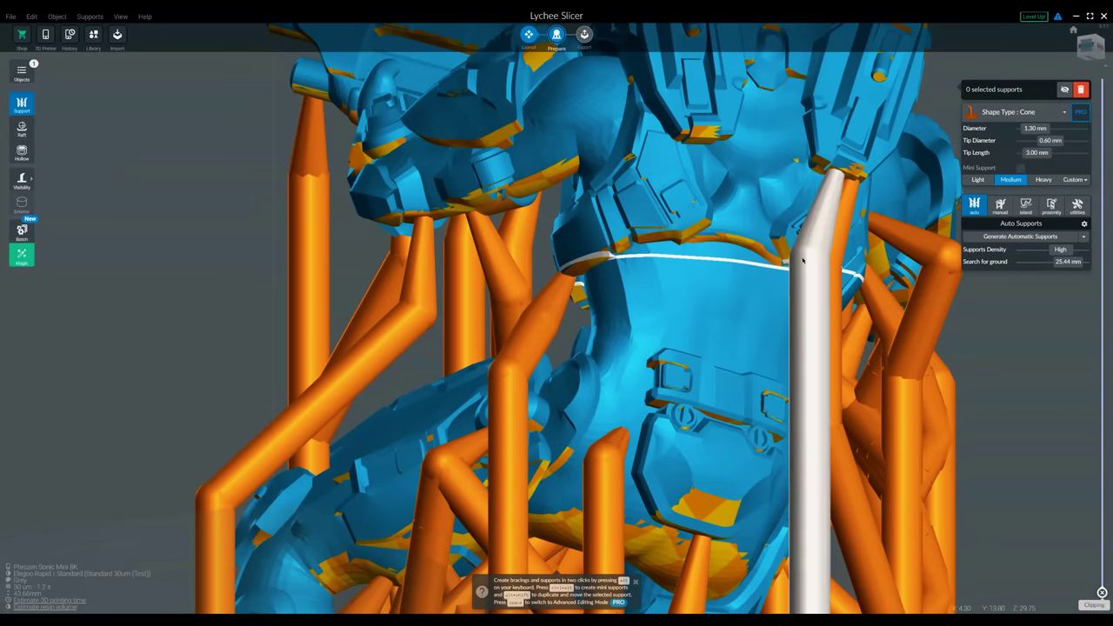
click(804, 258)
key(Delete)
click(836, 249)
key(Delete)
Place one new medium support under the lower end of each side of the backpack.
right_drag(837, 250, 769, 278)
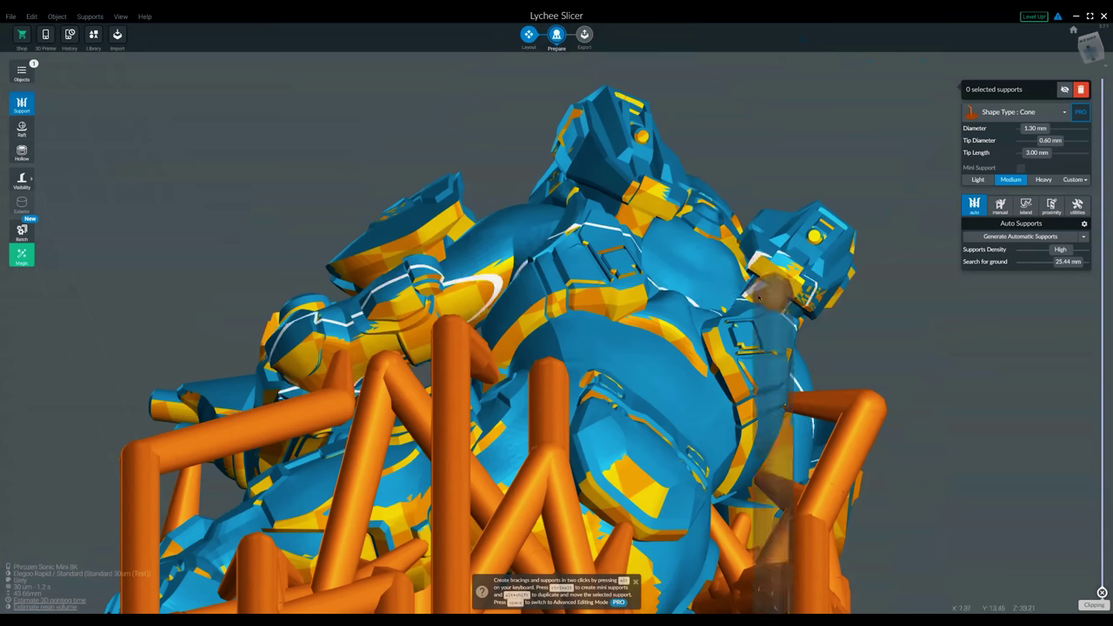
click(770, 277)
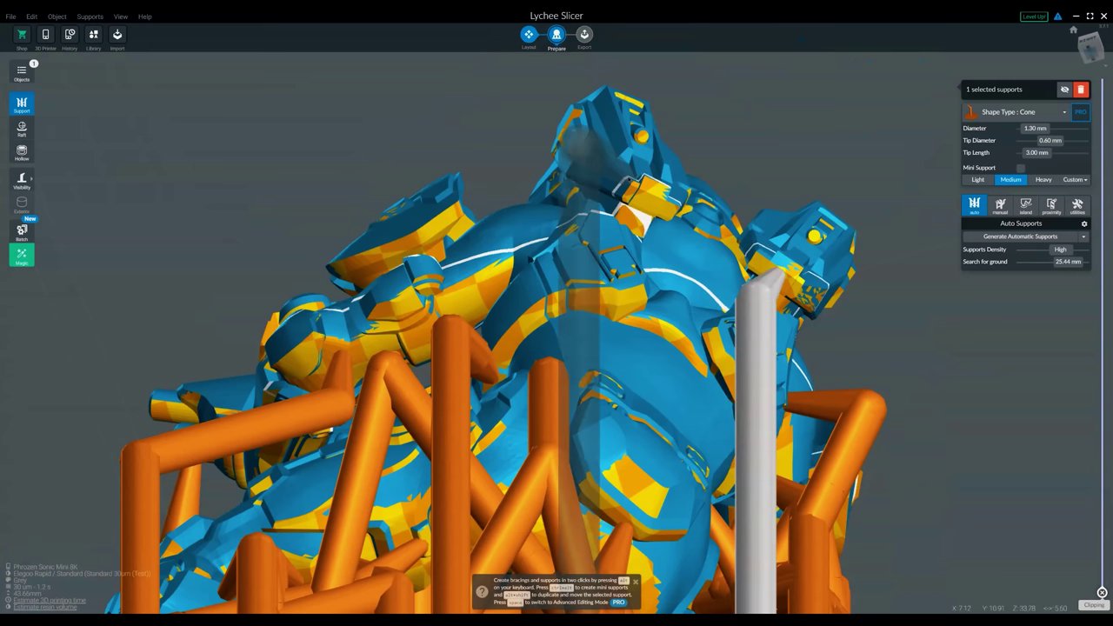
click(647, 205)
Delete the support touching the rear of the figure's hip, just above the thigh.
right_drag(694, 177, 522, 348)
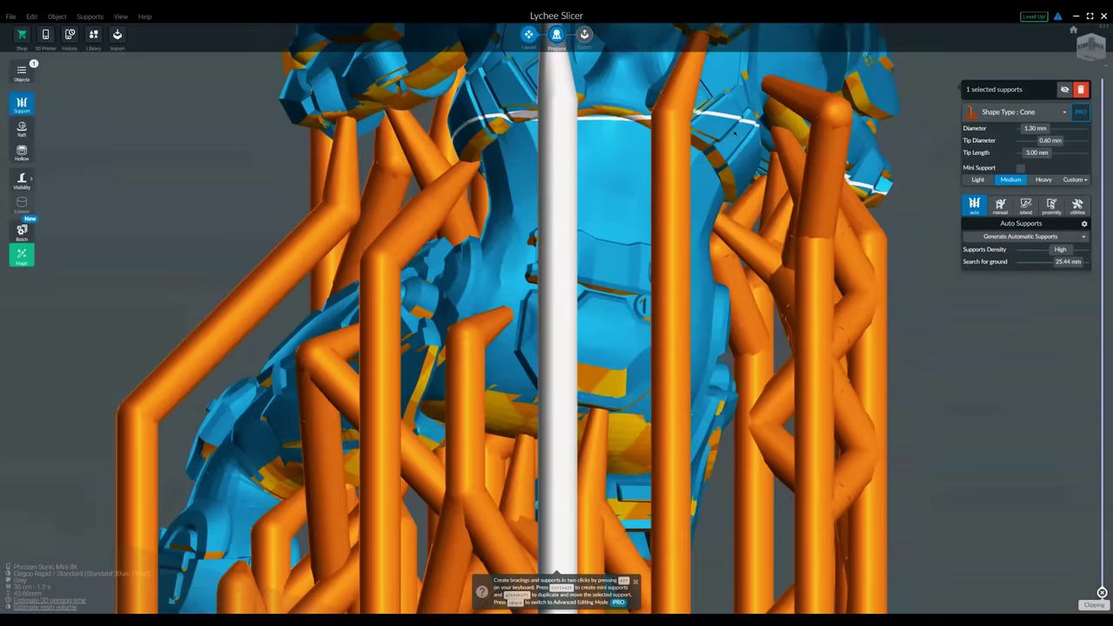
middle_drag(428, 428, 498, 355)
shift+click(525, 368)
right_drag(524, 368, 565, 372)
key(Delete)
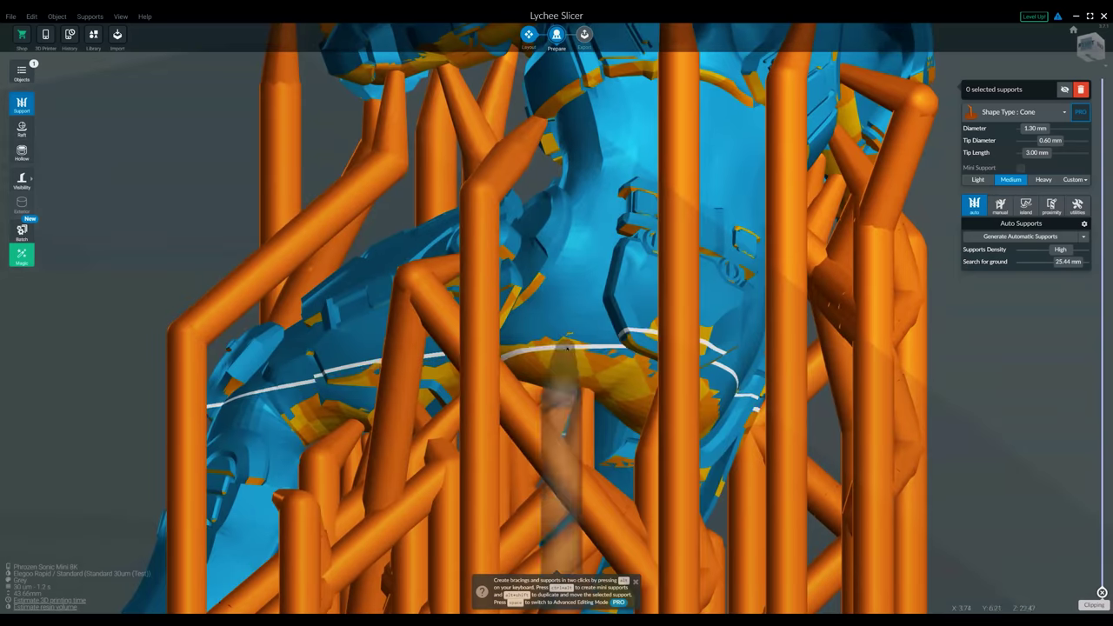
Delete the automatic supports touching the figure's waist and the outer thigh of the forward leg.
right_drag(565, 261, 600, 348)
click(554, 160)
key(Delete)
right_drag(616, 408, 391, 304)
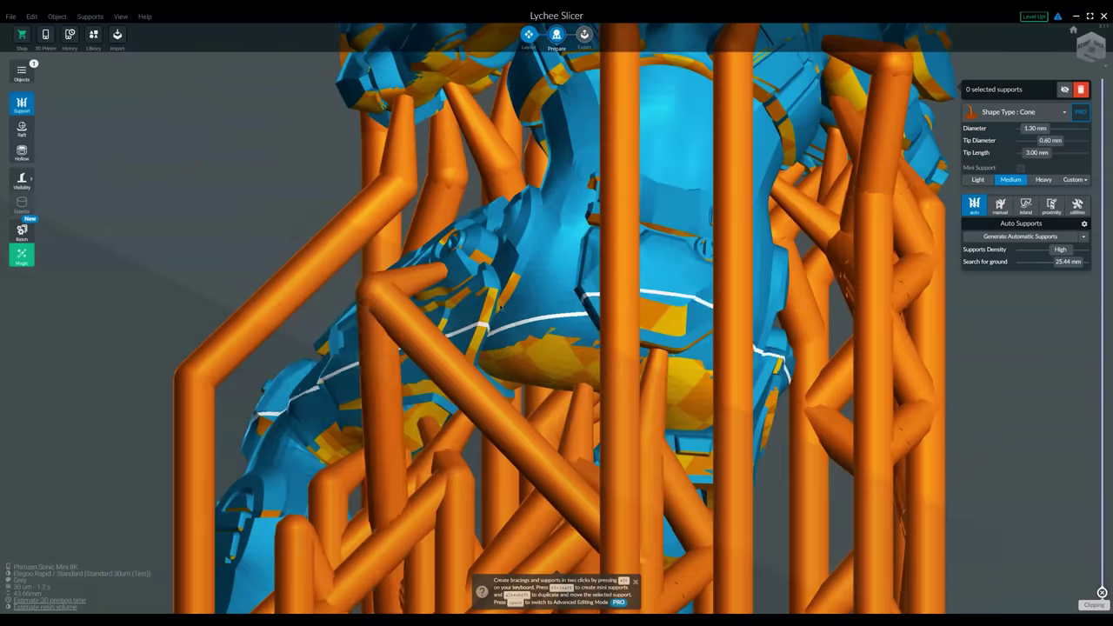
click(362, 311)
key(Delete)
click(386, 304)
key(Delete)
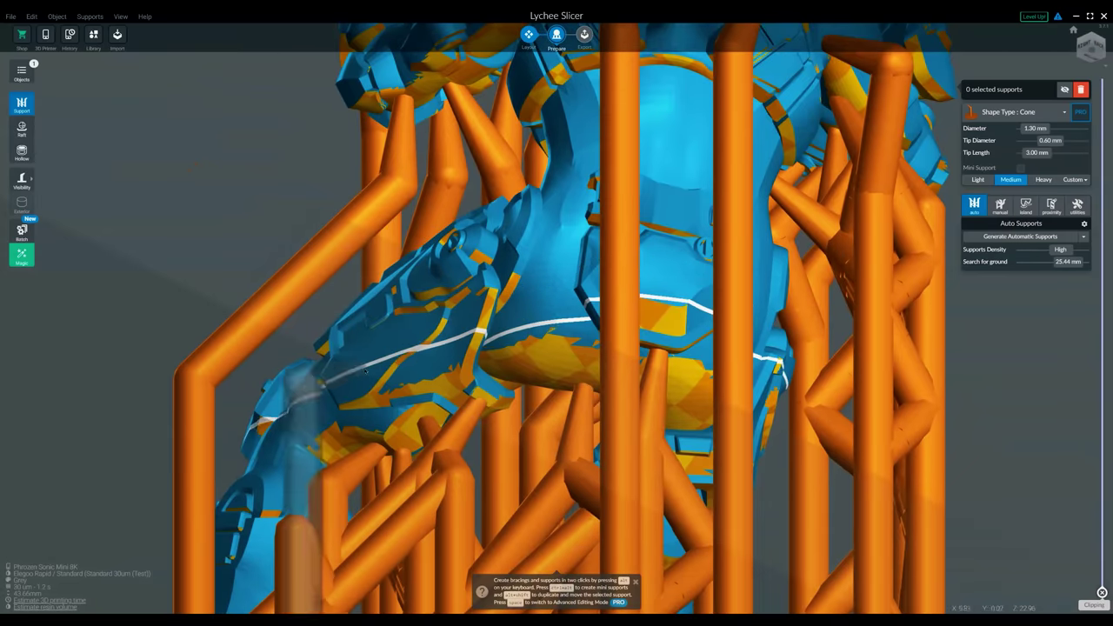
Delete the cluster of automatic supports beneath the knee and thigh of the forward leg.
middle_drag(396, 344, 507, 323)
right_drag(510, 455, 547, 452)
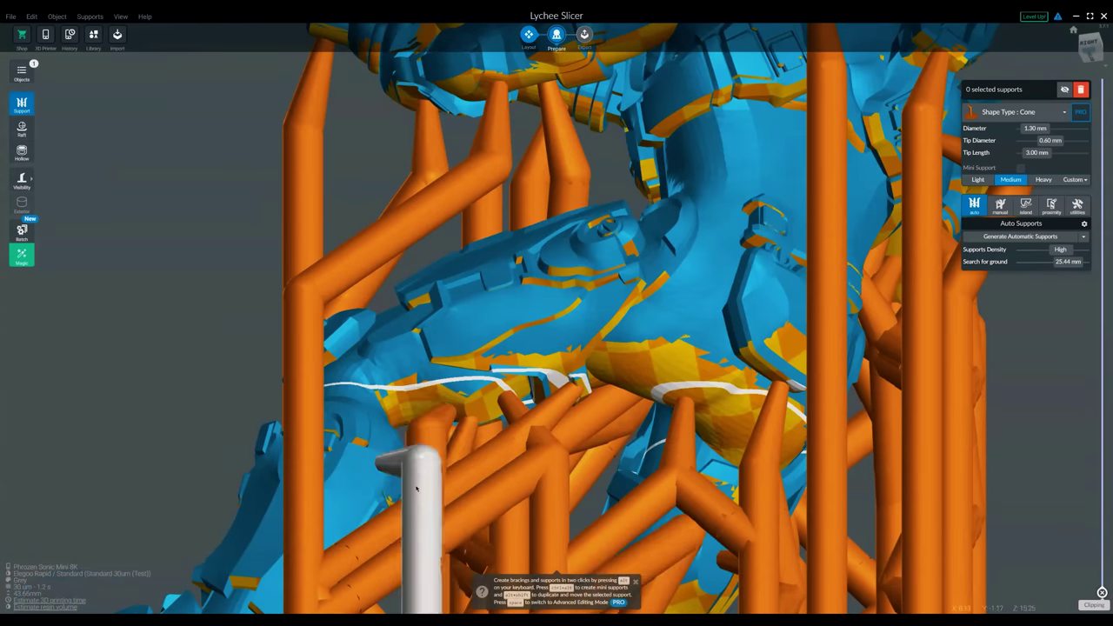
click(425, 441)
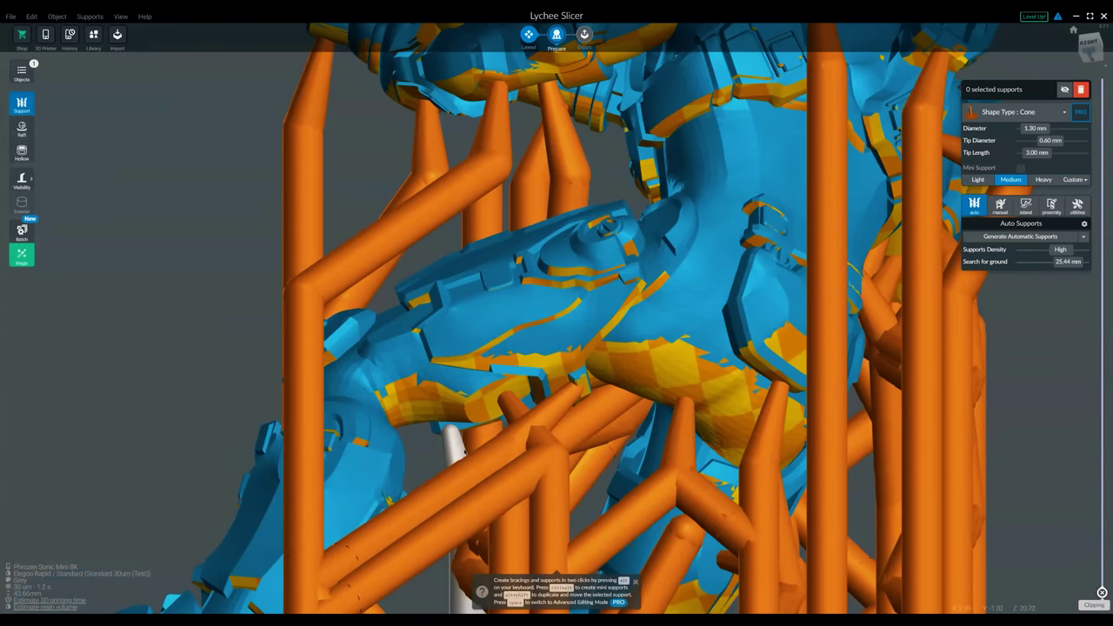
click(465, 452)
key(Delete)
key(Delete)
click(541, 452)
key(Delete)
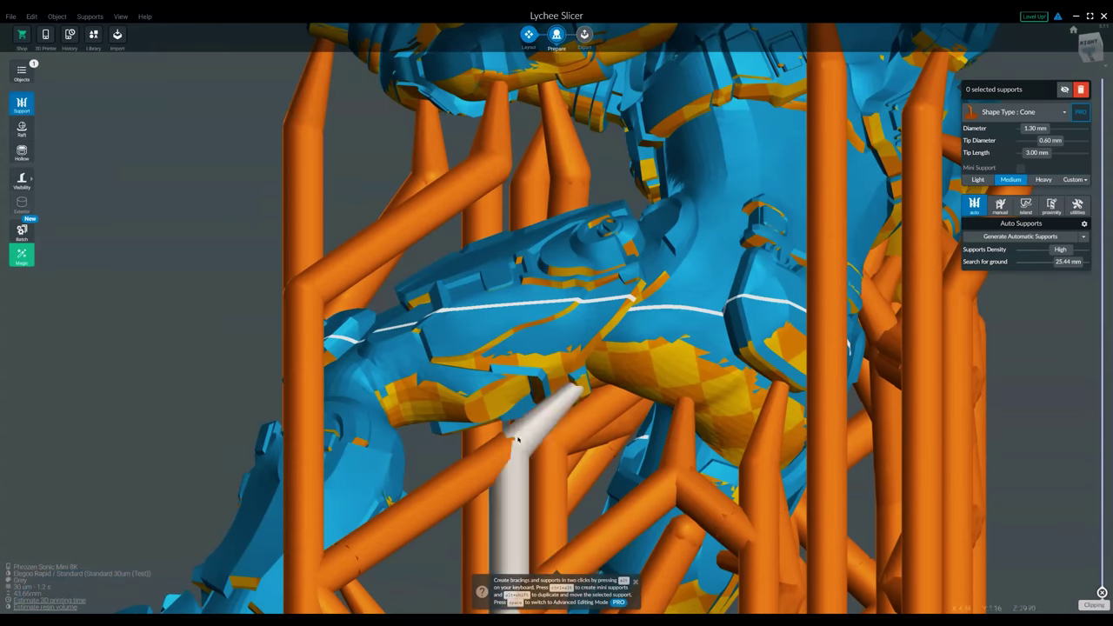
click(518, 441)
key(Delete)
click(561, 443)
key(Delete)
Delete the braced supports touching the lower part of the leg that stands on the round base.
right_drag(494, 374, 509, 305)
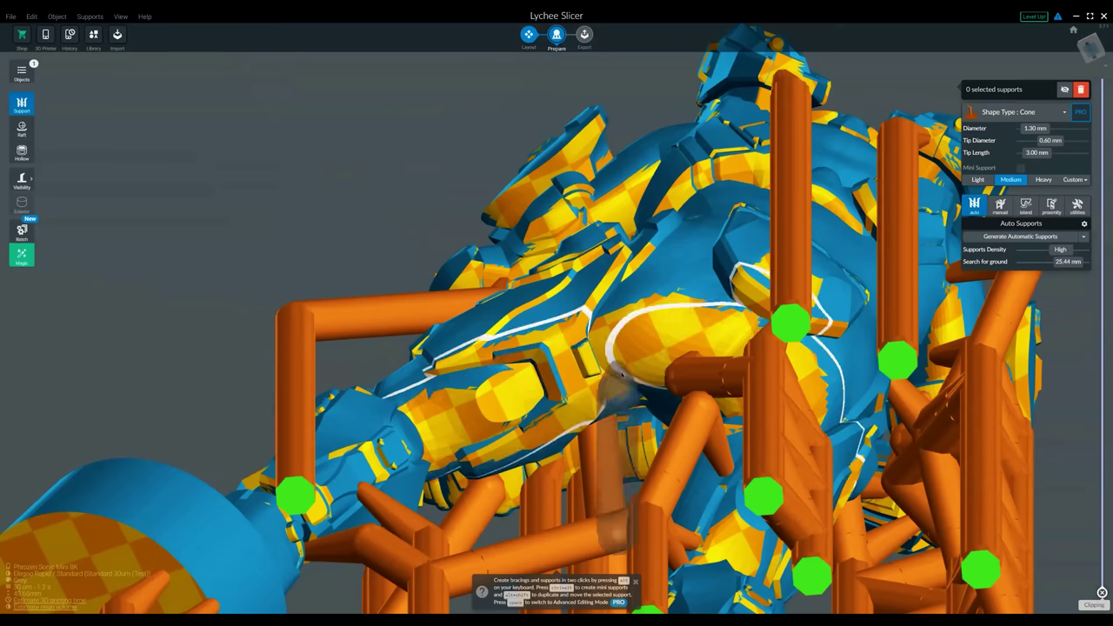
middle_drag(513, 487, 512, 365)
scroll(474, 417, down, 3)
scroll(375, 368, up, 2)
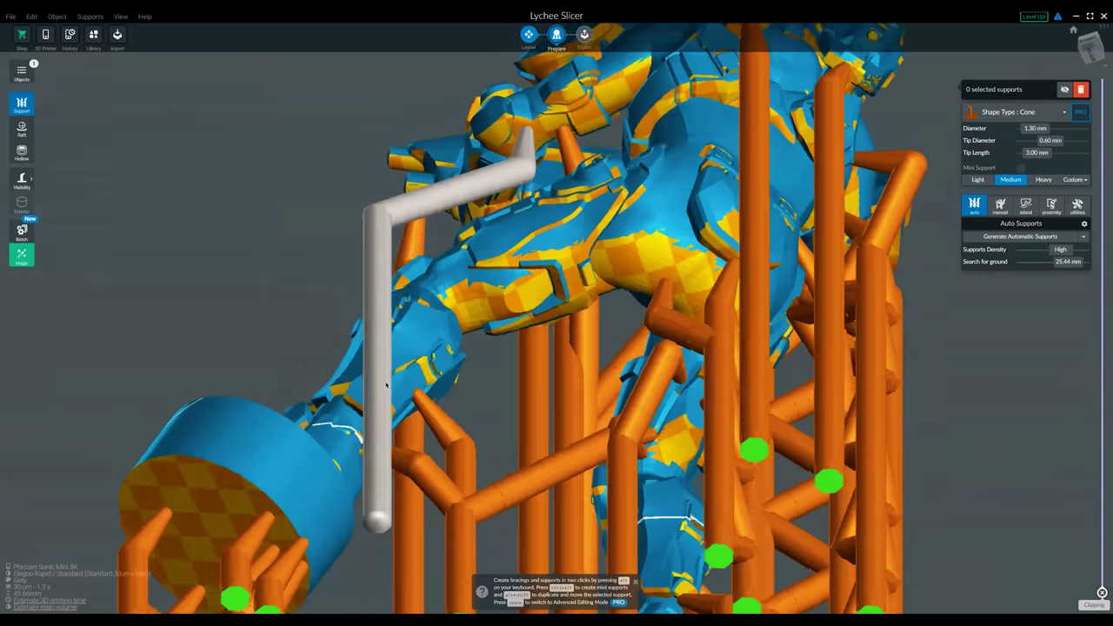
right_drag(451, 459, 473, 536)
click(473, 537)
key(Delete)
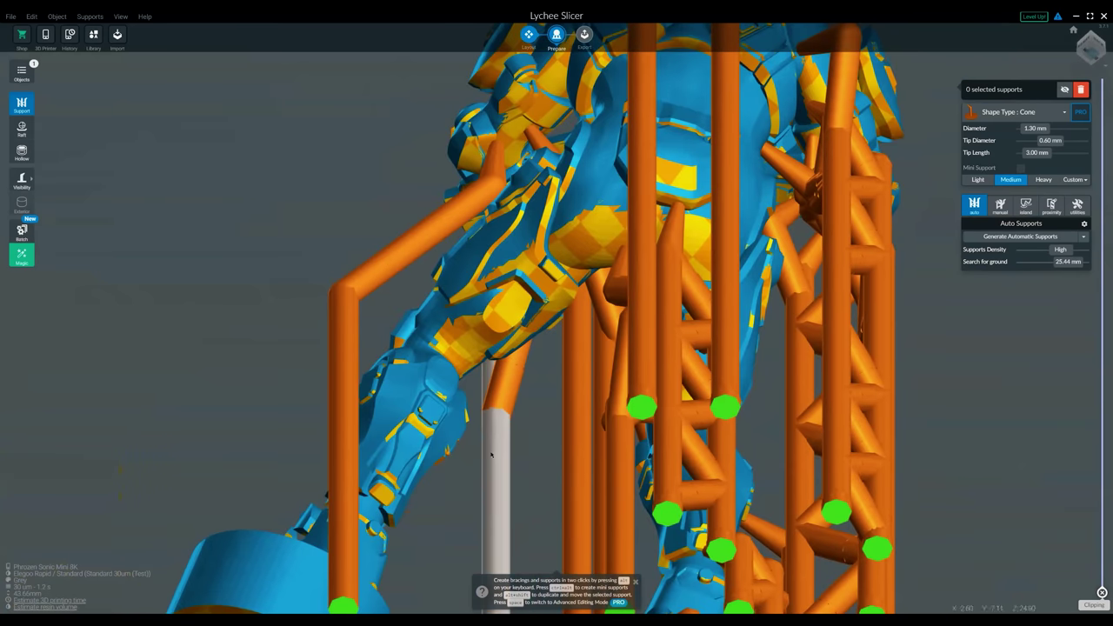
Delete the supports beneath the figure's buttocks and against the thigh of the rear leg.
right_drag(492, 454, 494, 311)
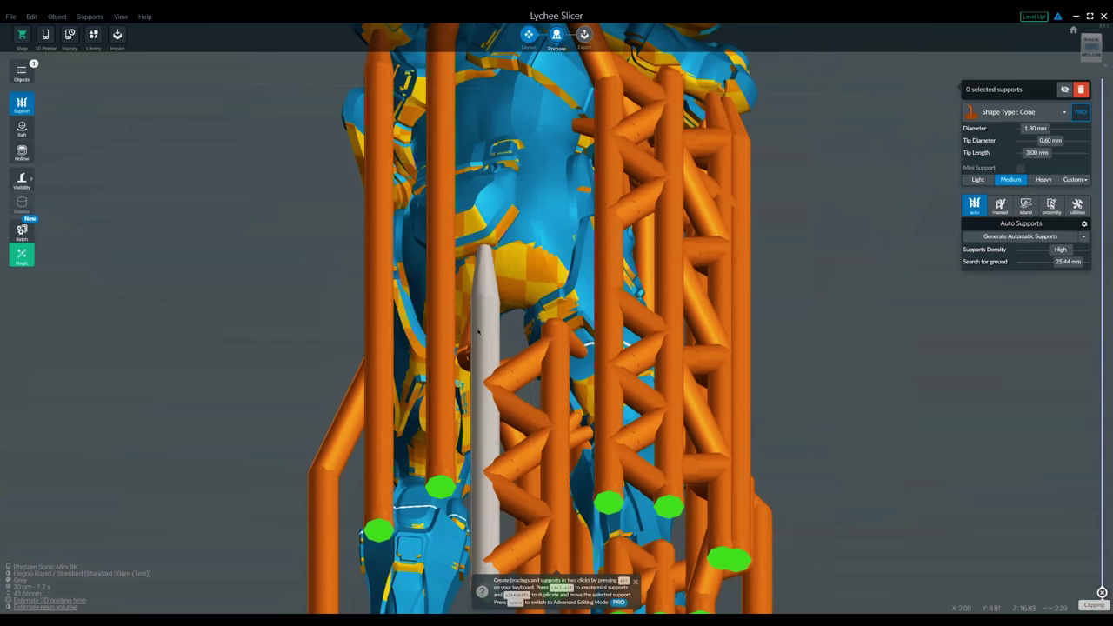
click(483, 331)
key(Delete)
click(554, 371)
key(Delete)
right_drag(611, 304, 637, 329)
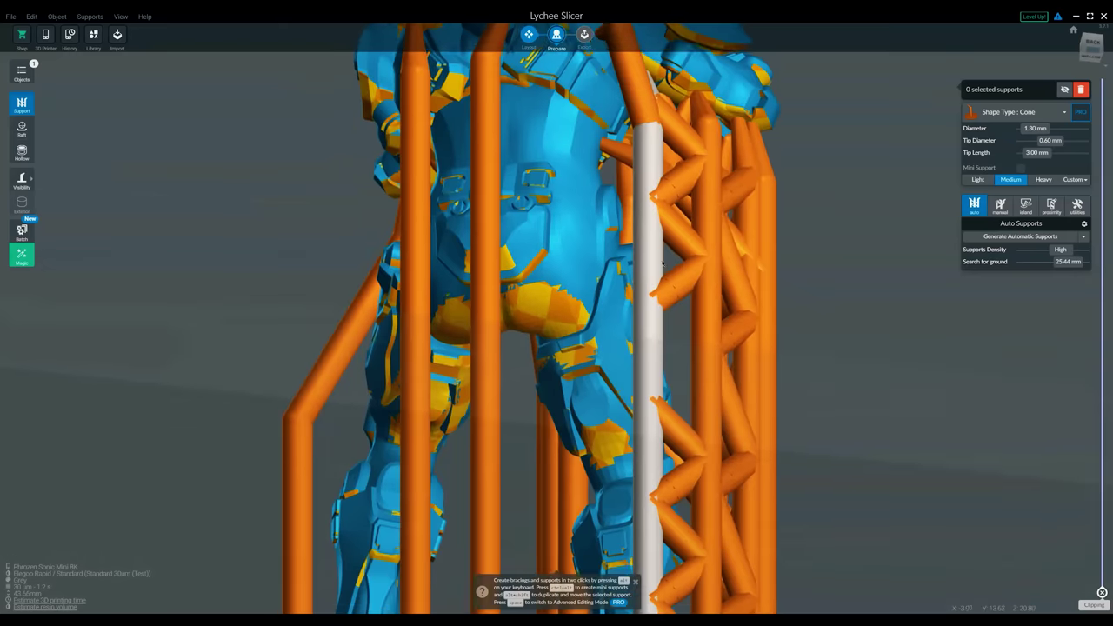
Delete the automatic supports and their bracing beneath the raised elbow and forearm behind the rifle.
middle_drag(637, 328, 537, 531)
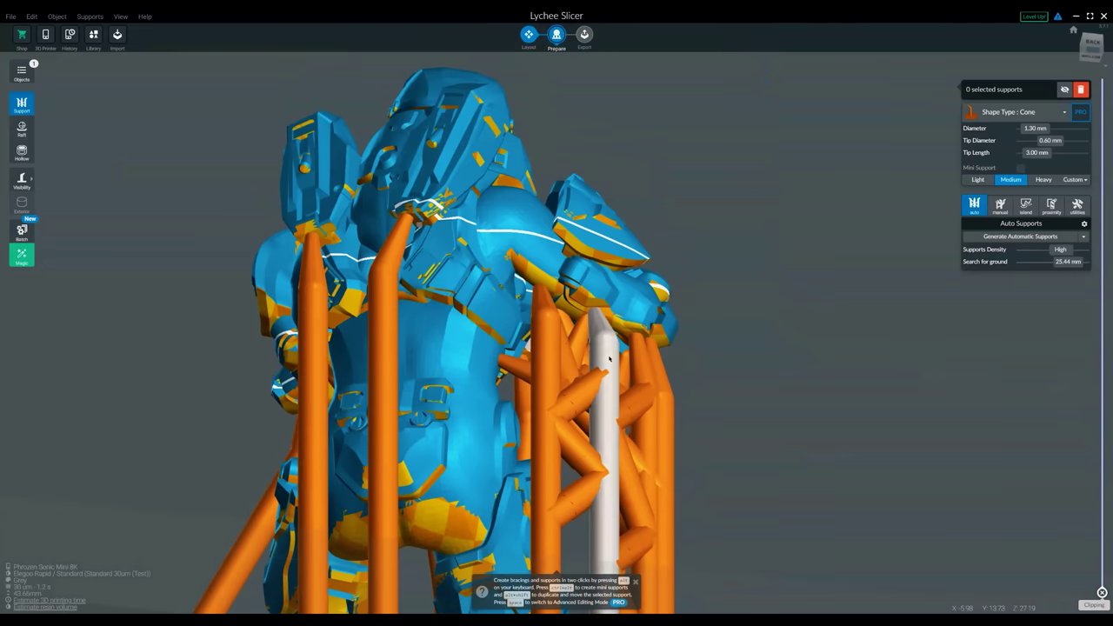
click(572, 351)
drag(568, 397, 604, 373)
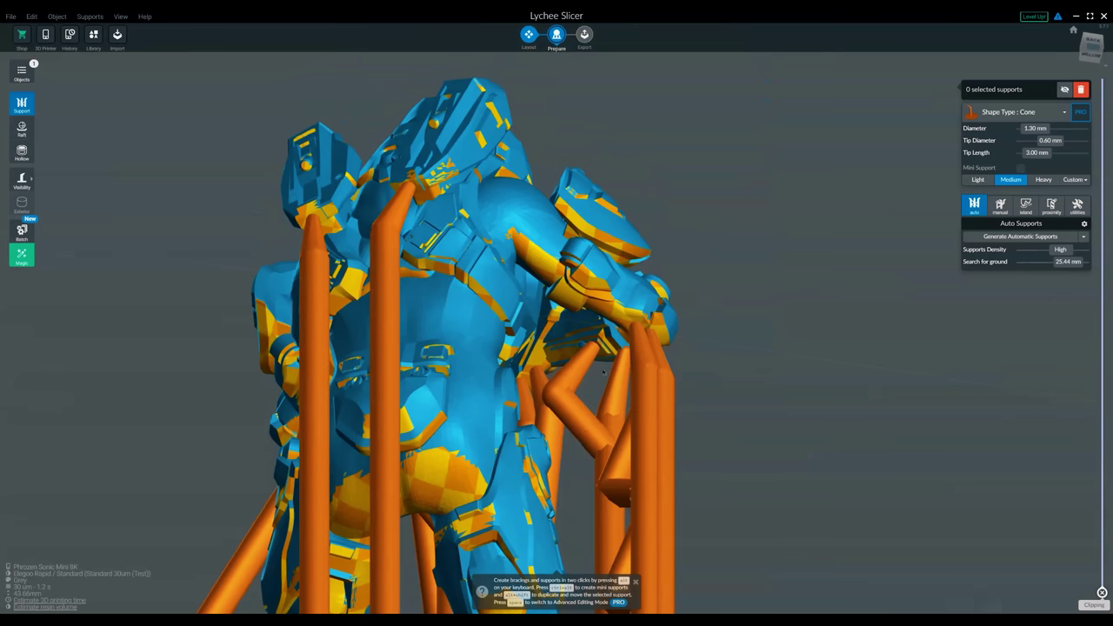
click(635, 374)
key(Delete)
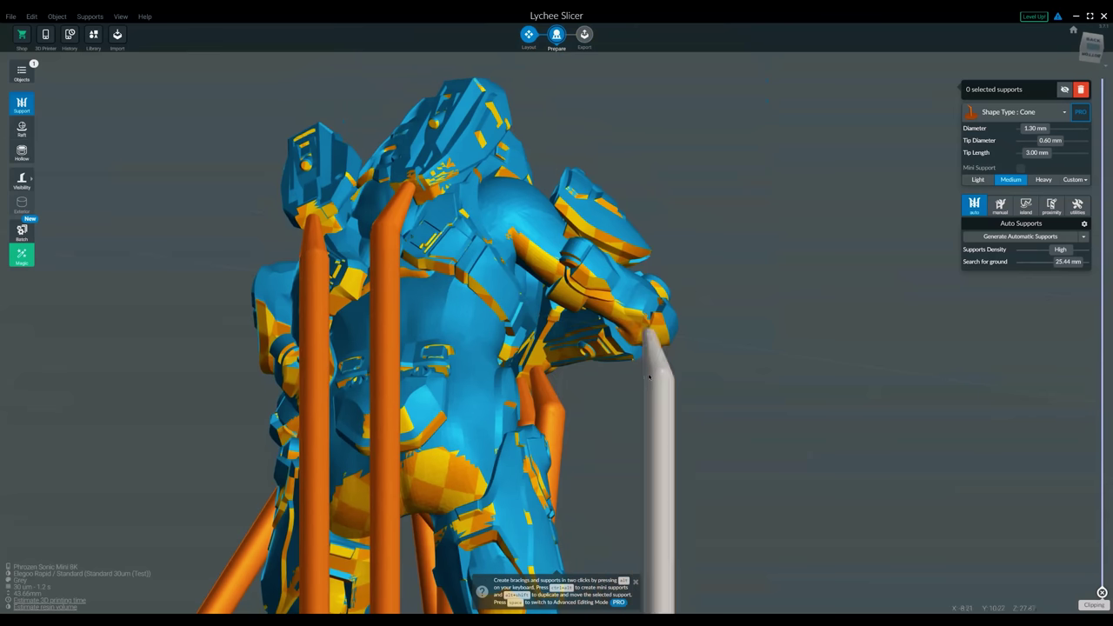
click(659, 383)
key(Delete)
Place two new medium supports under the raised elbow behind the rifle.
drag(638, 405, 645, 355)
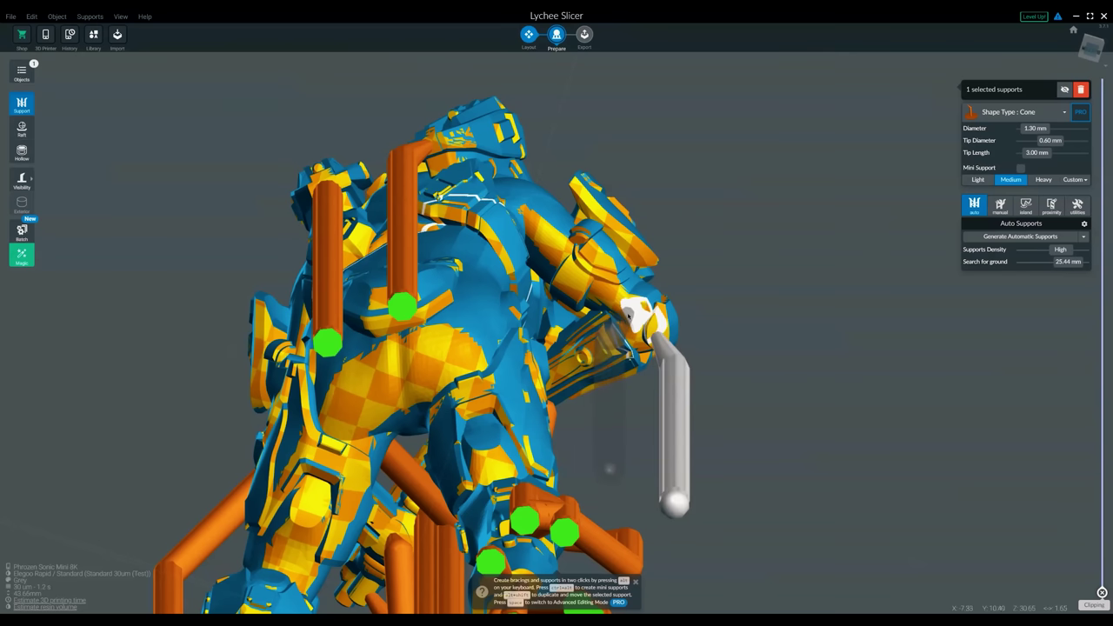
right_drag(455, 397, 495, 222)
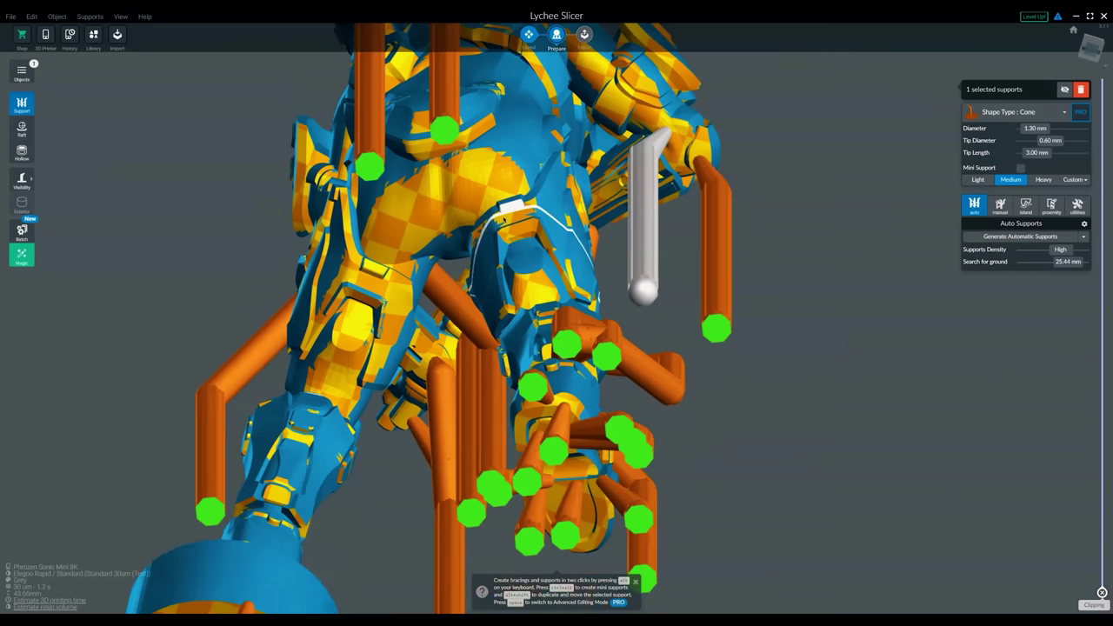
drag(470, 374, 487, 400)
right_drag(536, 358, 550, 280)
drag(549, 278, 554, 363)
key(Escape)
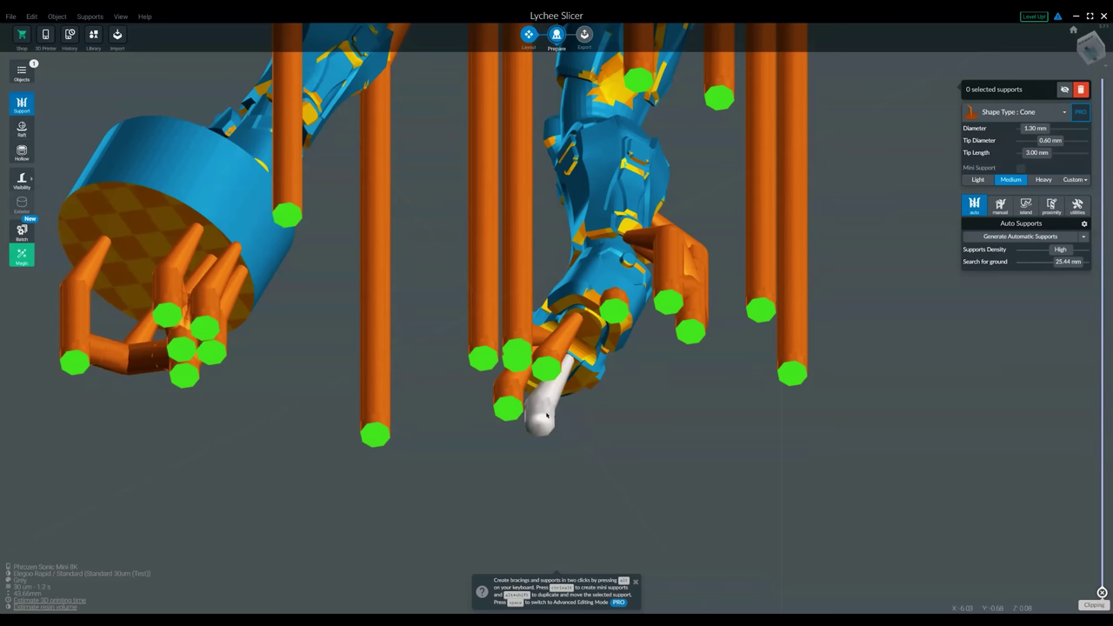
Replace the automatic supports under the rear foot with three medium supports spread across its sole and heel.
click(558, 345)
right_drag(563, 426, 507, 380)
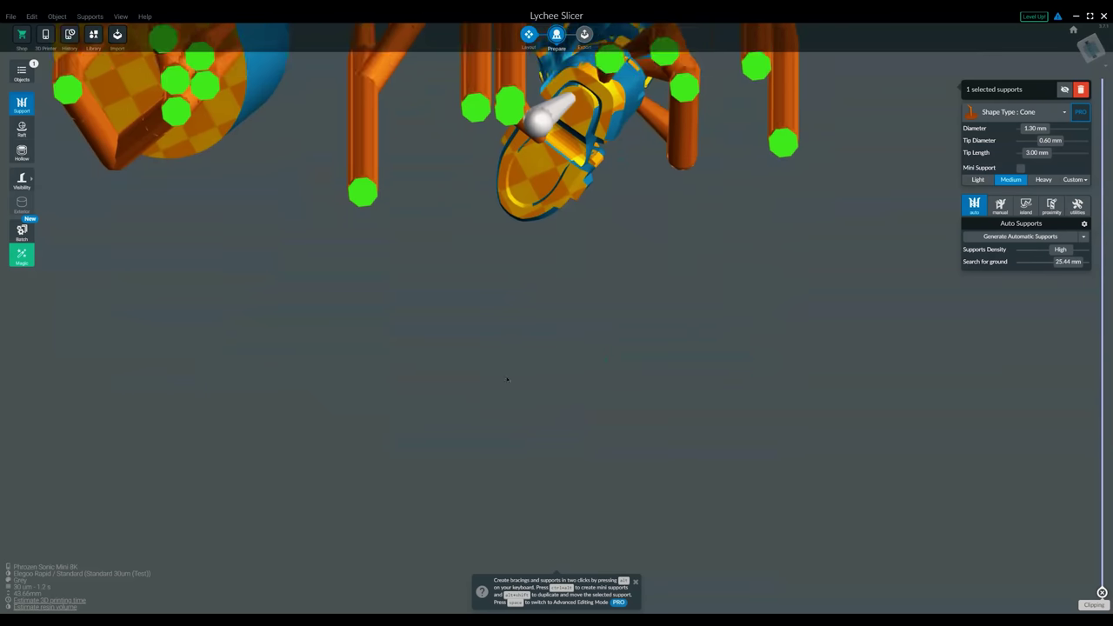
middle_drag(507, 380, 422, 506)
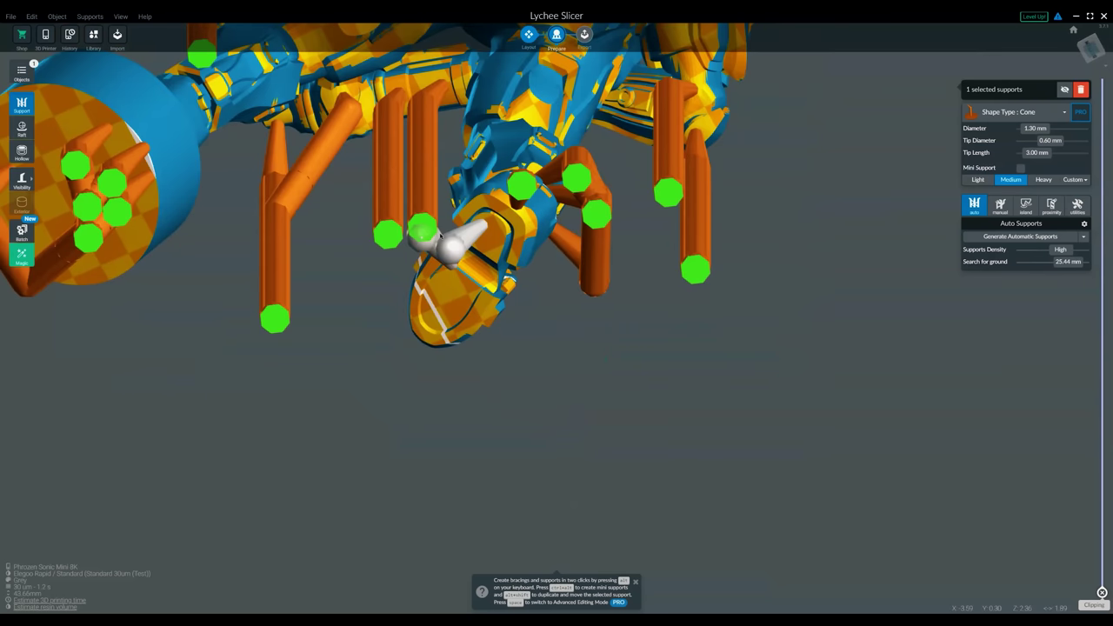
click(450, 254)
click(441, 273)
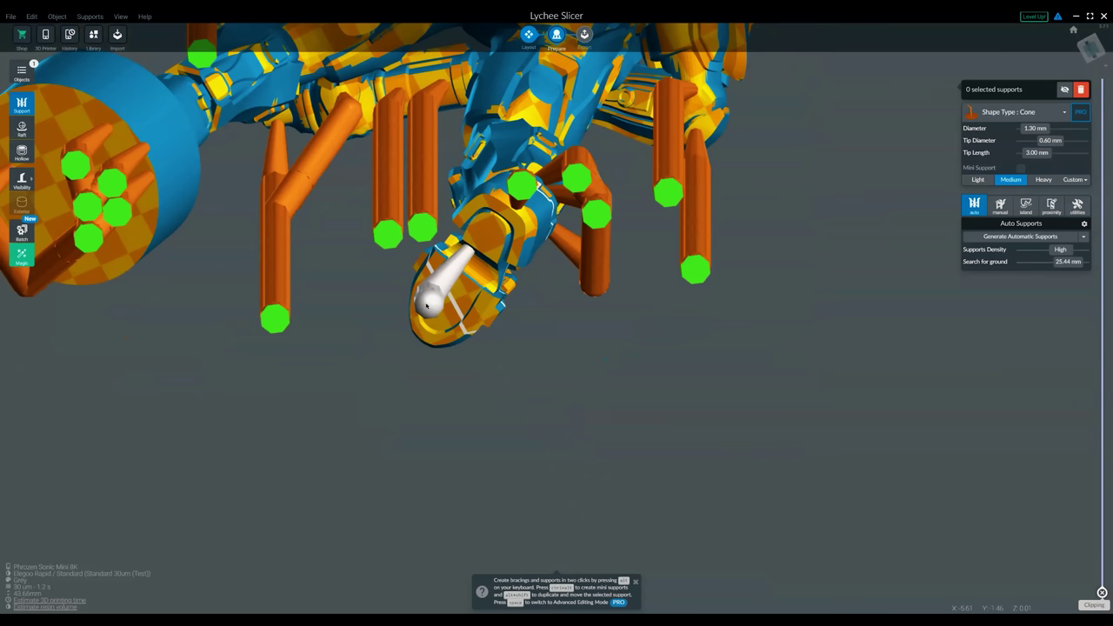
drag(447, 266, 427, 305)
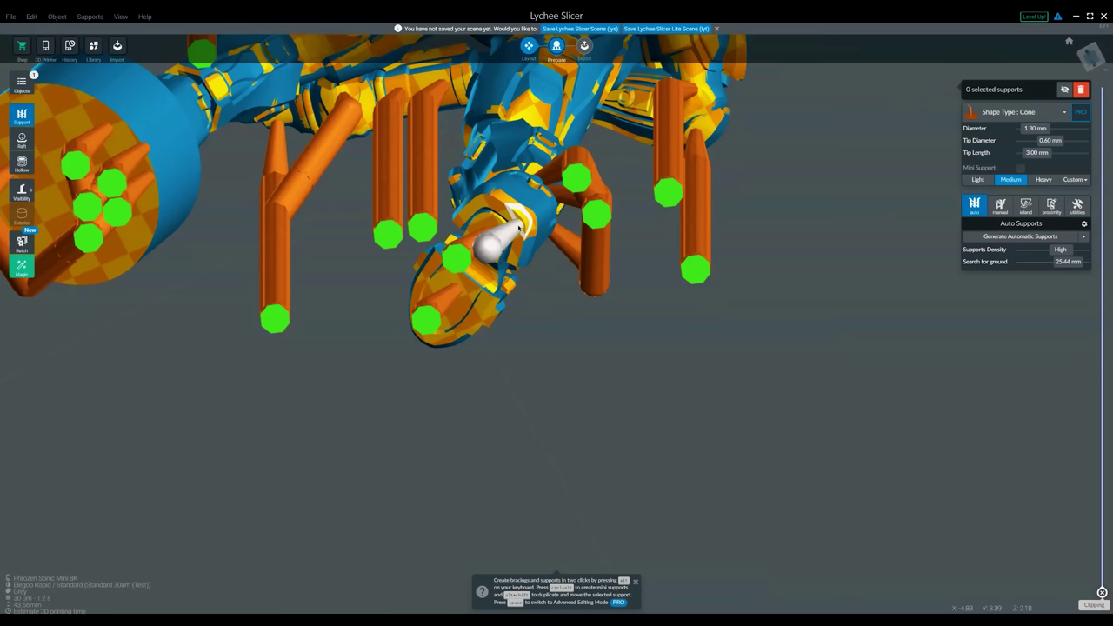
click(519, 228)
Delete the supports clustered against the lower calf and ankle of the rear leg.
right_drag(519, 227, 523, 283)
middle_drag(527, 232, 388, 257)
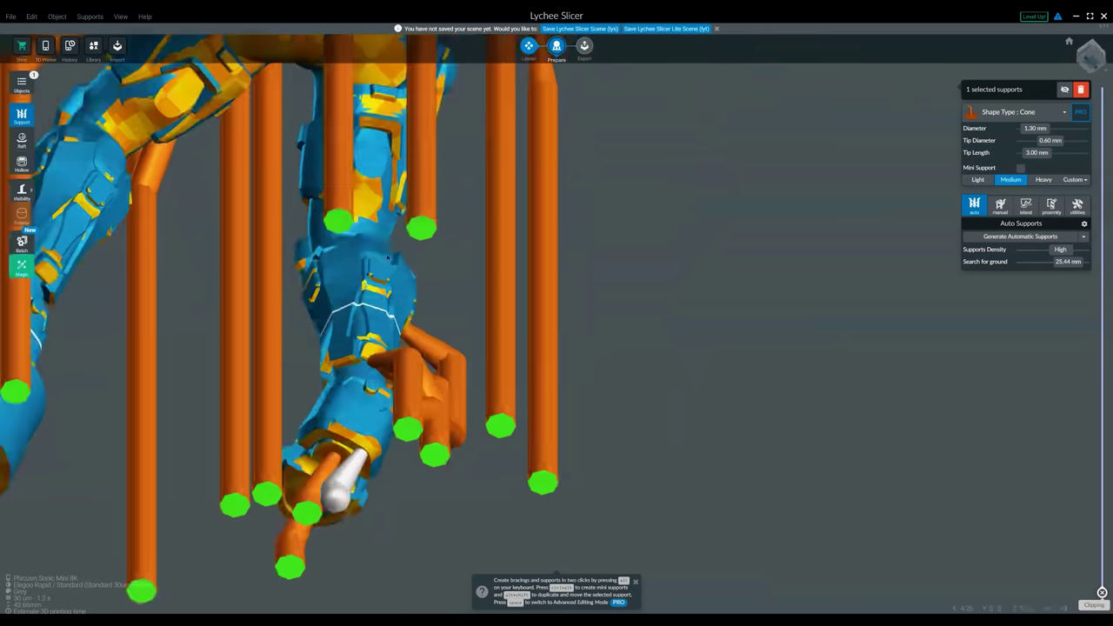
right_drag(388, 257, 386, 268)
click(408, 422)
key(Delete)
click(408, 420)
key(Delete)
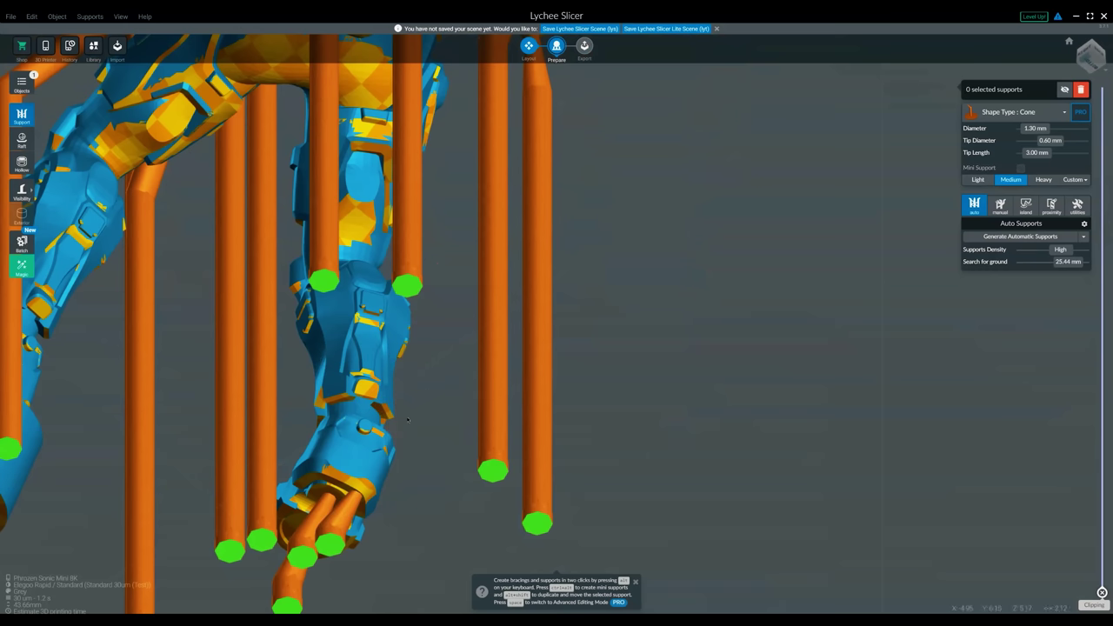
Place one medium support under the thigh of each leg, just above the knee.
right_drag(432, 386, 348, 258)
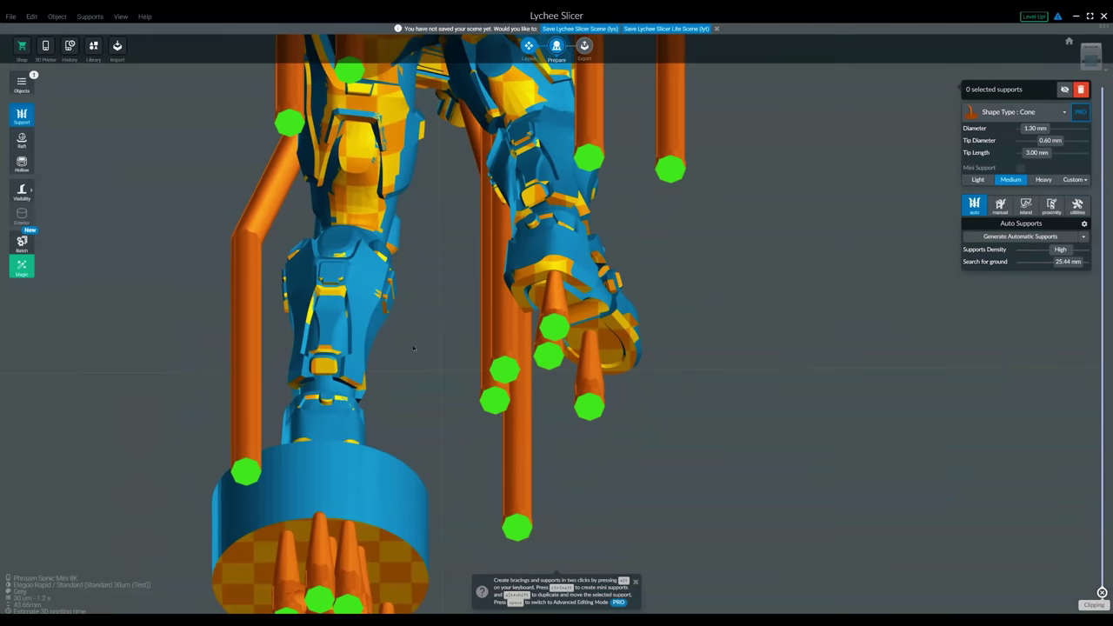
click(356, 159)
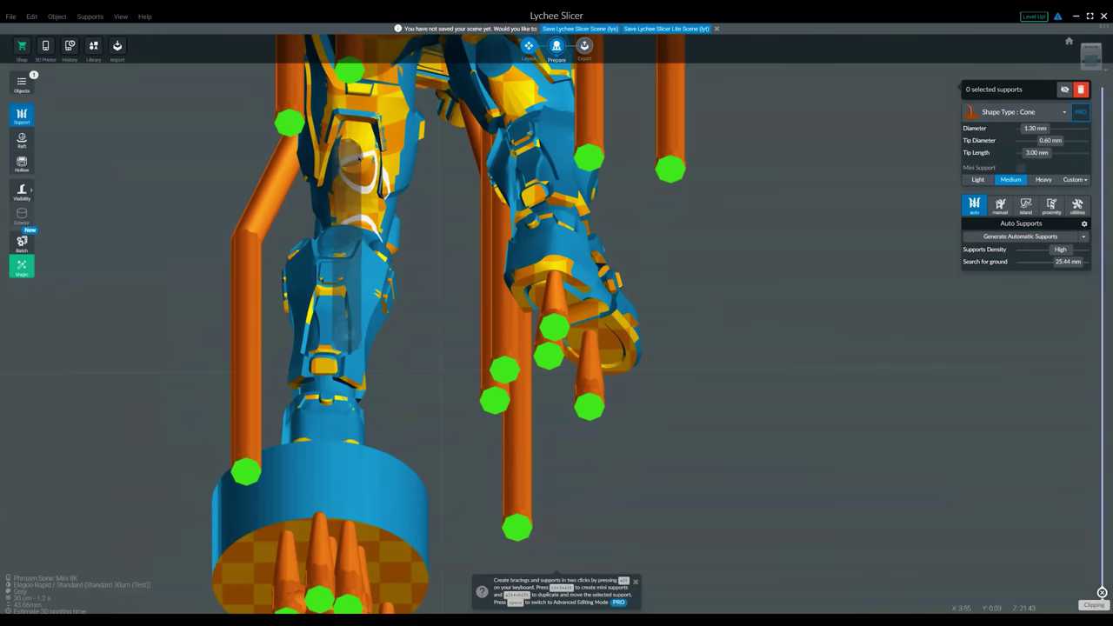
right_drag(374, 160, 470, 177)
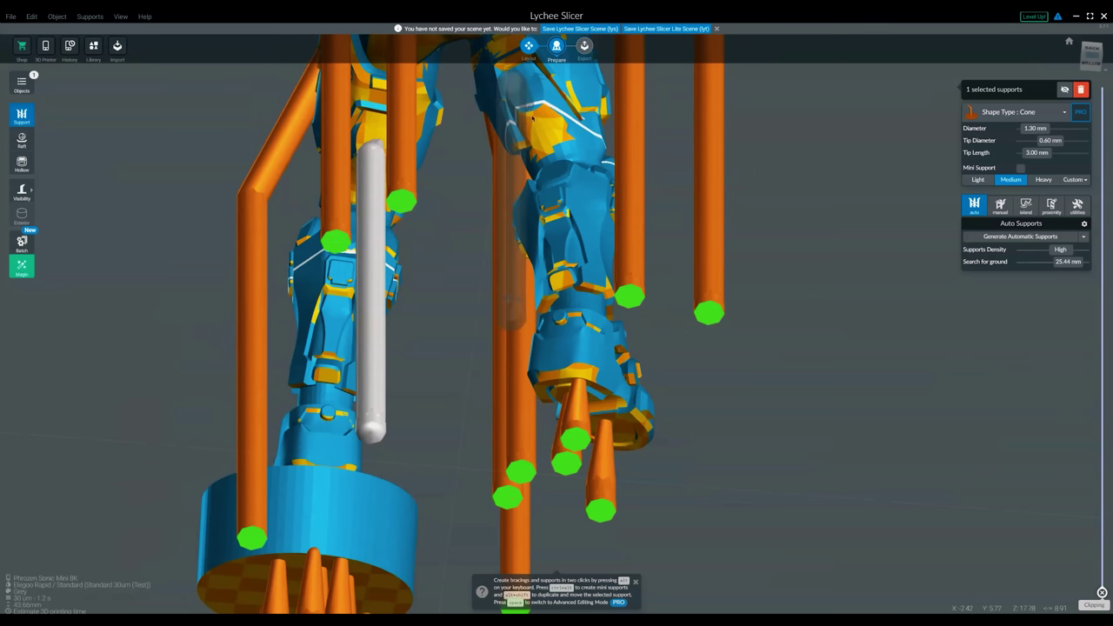
click(540, 133)
right_drag(463, 160, 693, 300)
right_drag(579, 305, 674, 265)
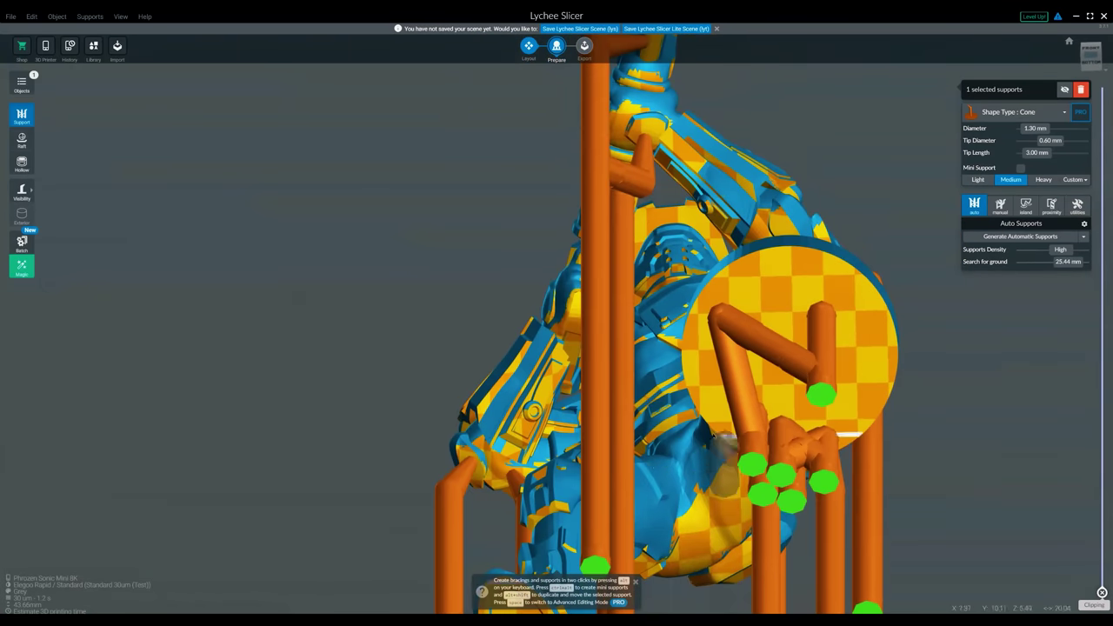
Place a medium support under the hand gripping the rear of the rifle.
right_drag(695, 319, 383, 242)
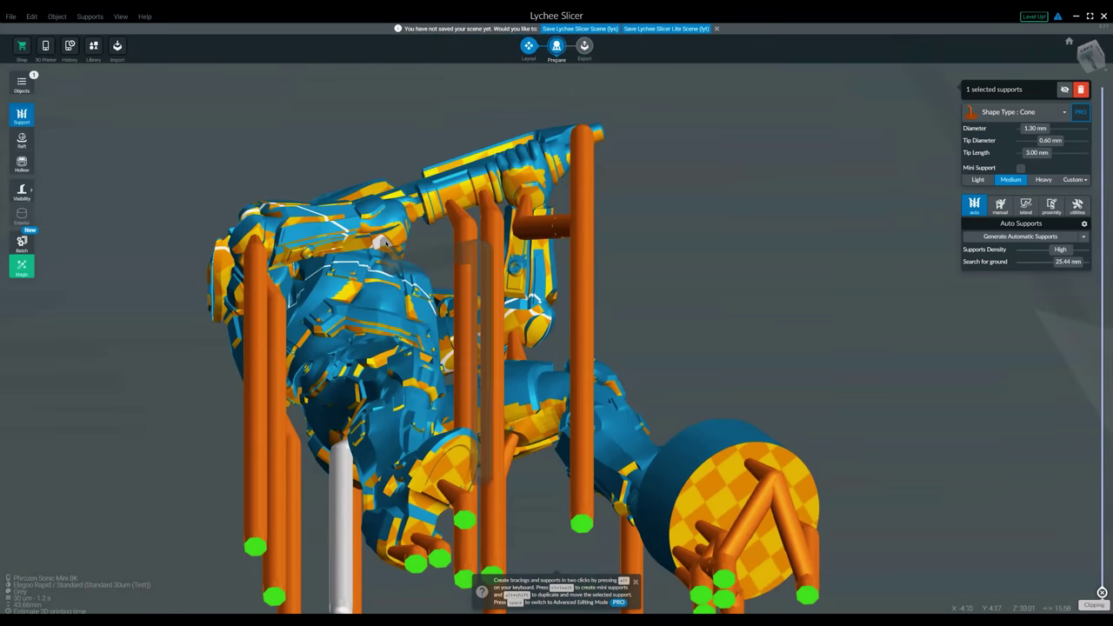
click(383, 245)
right_drag(481, 202, 496, 258)
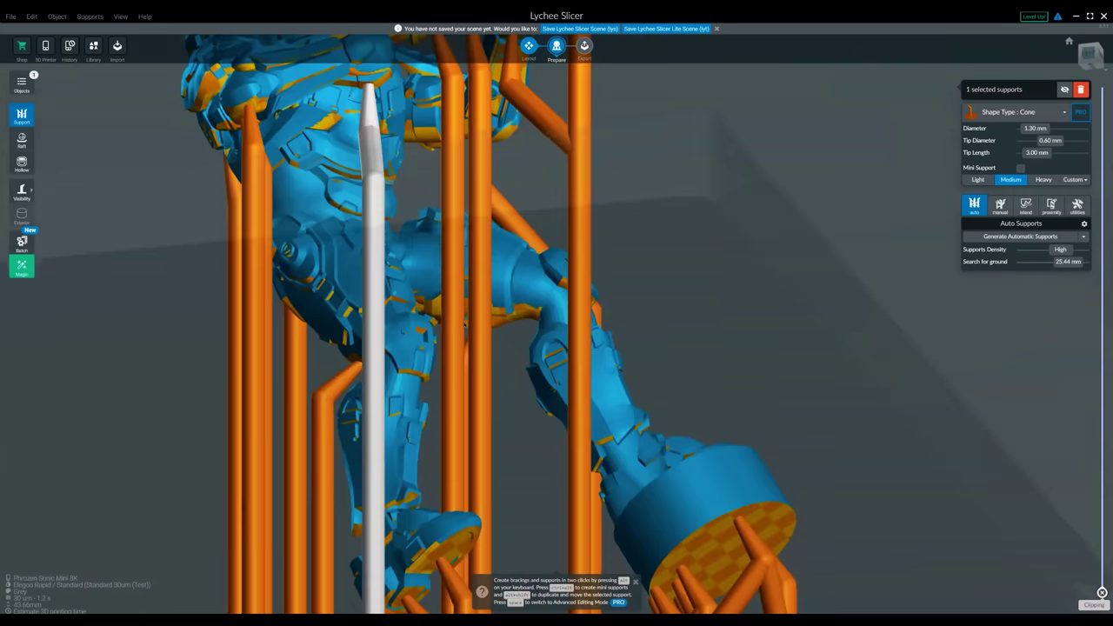
Examine the figure's support layout from the front and from underneath.
scroll(659, 333, down, 10)
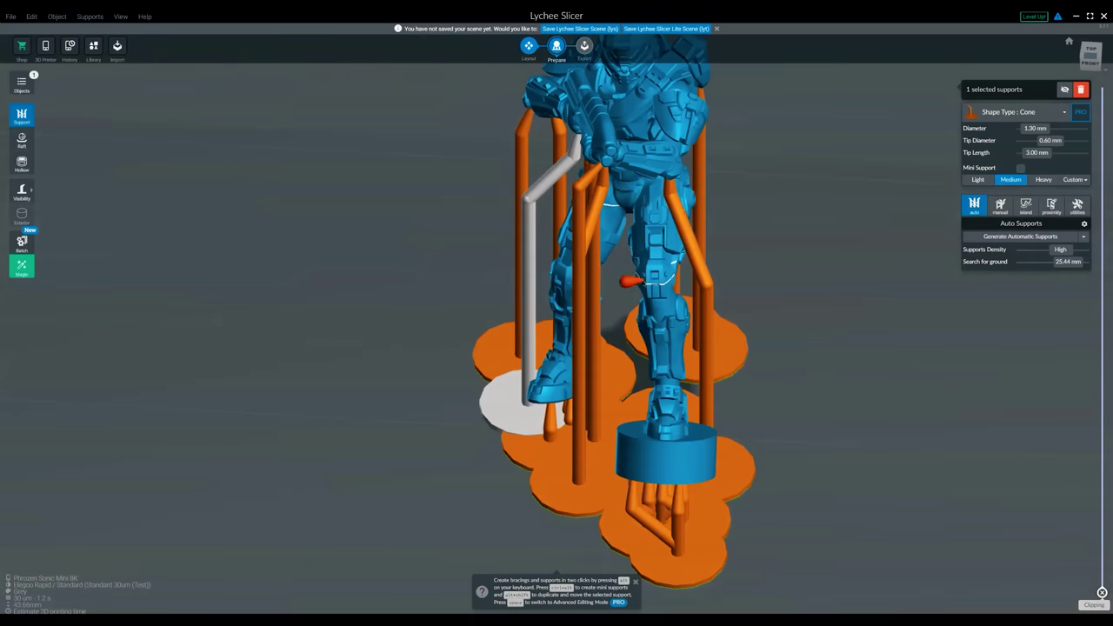
middle_drag(671, 237, 664, 338)
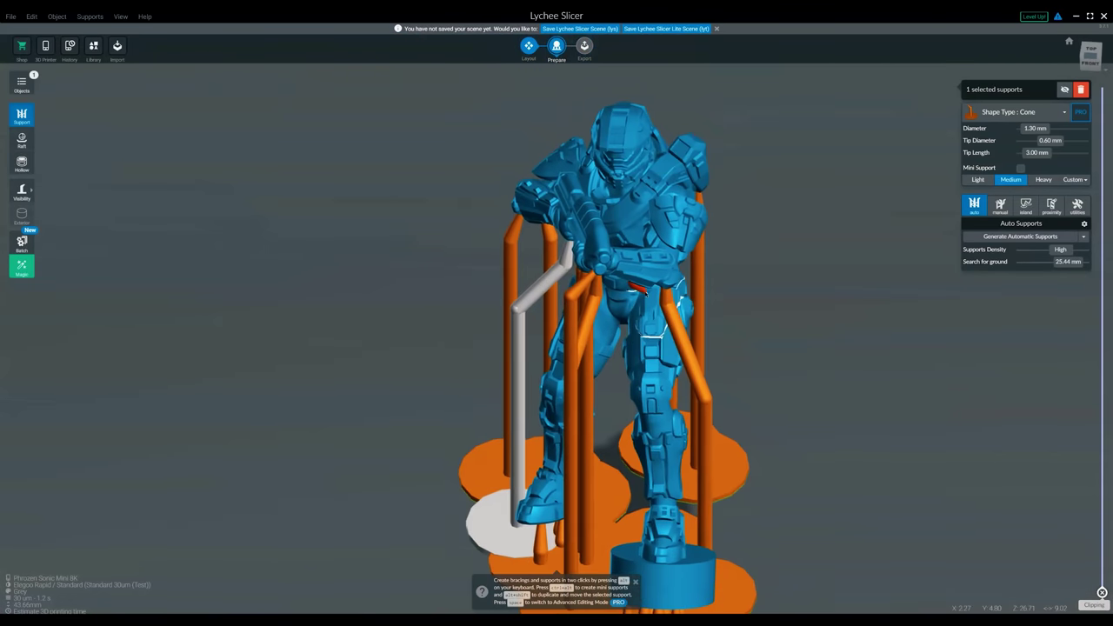
scroll(647, 294, up, 3)
right_drag(647, 294, 632, 323)
right_drag(594, 371, 352, 442)
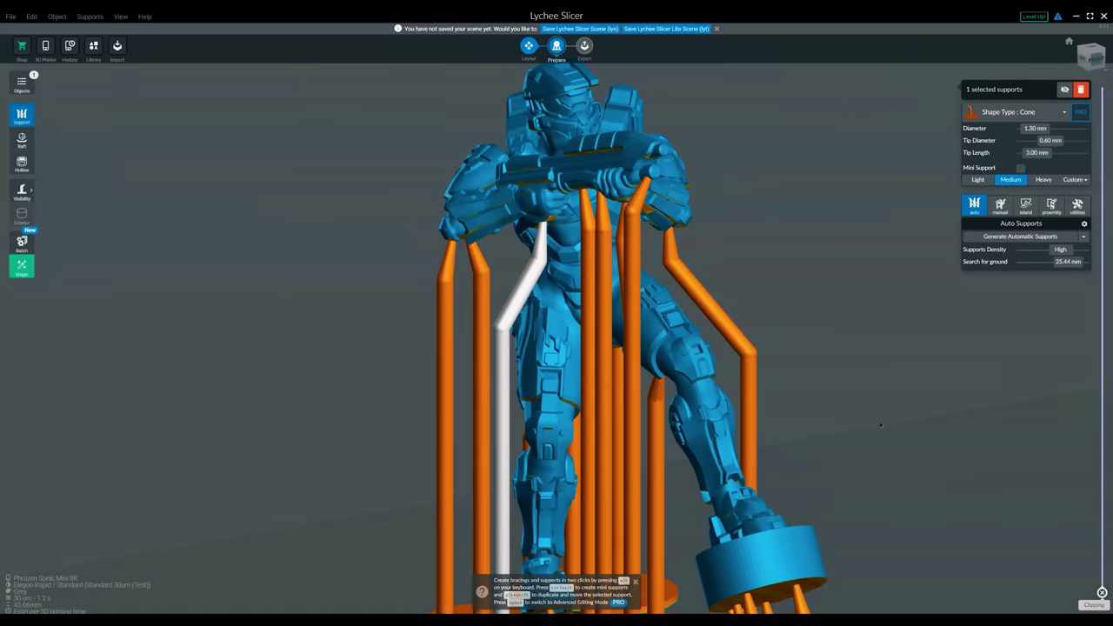
right_drag(880, 425, 879, 305)
right_drag(621, 367, 675, 390)
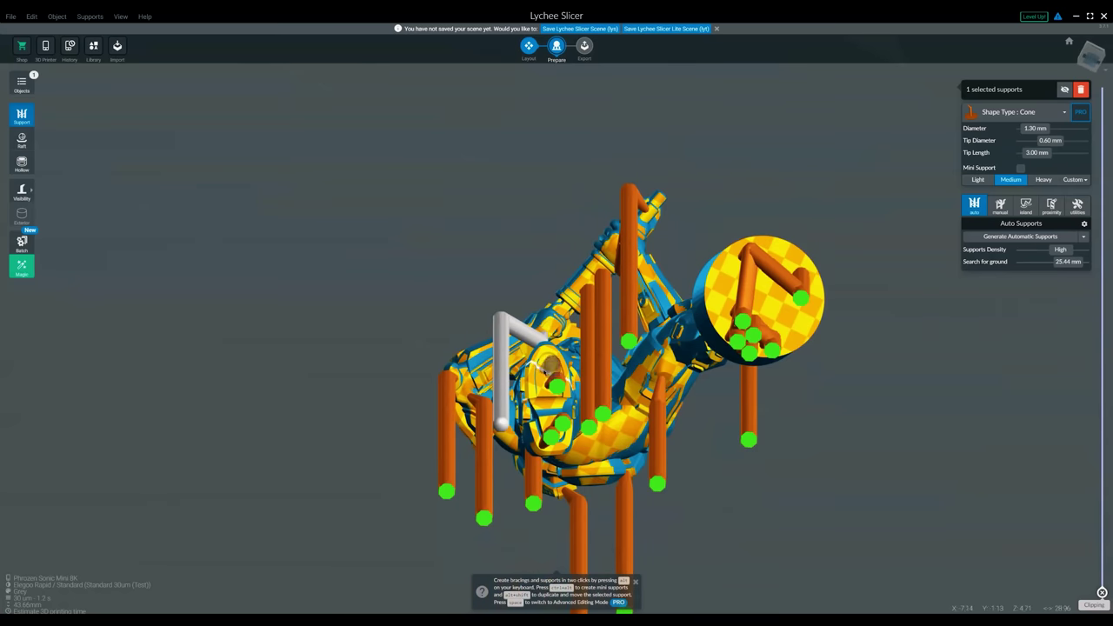
Place a medium support beneath the figure's buttocks and check the supports from both sides.
right_drag(587, 430, 592, 363)
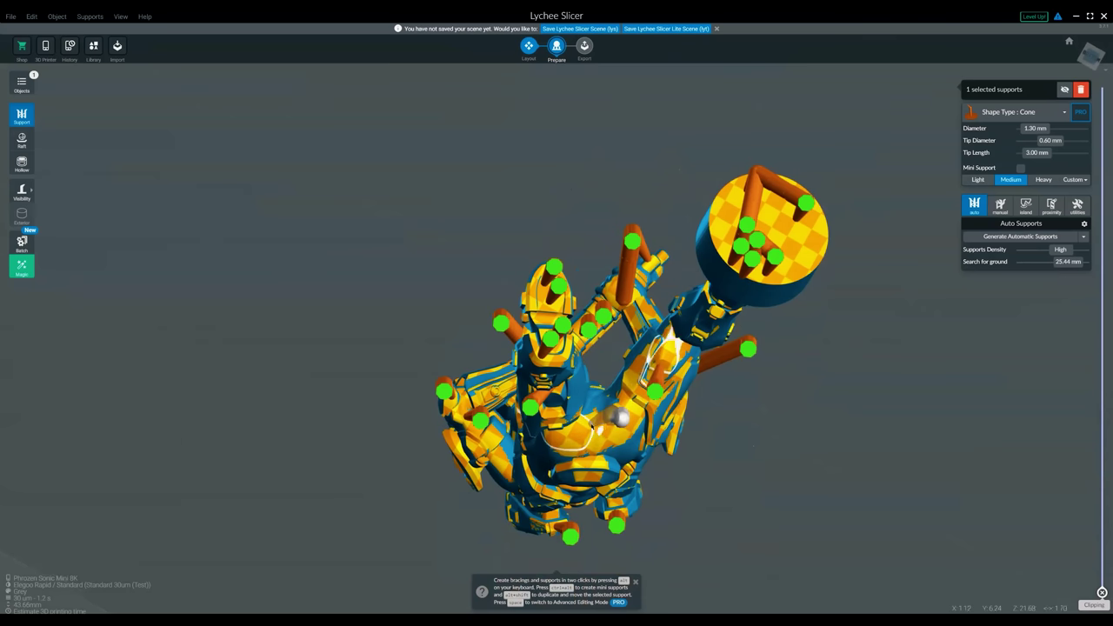
right_drag(626, 371, 535, 583)
right_drag(657, 352, 533, 292)
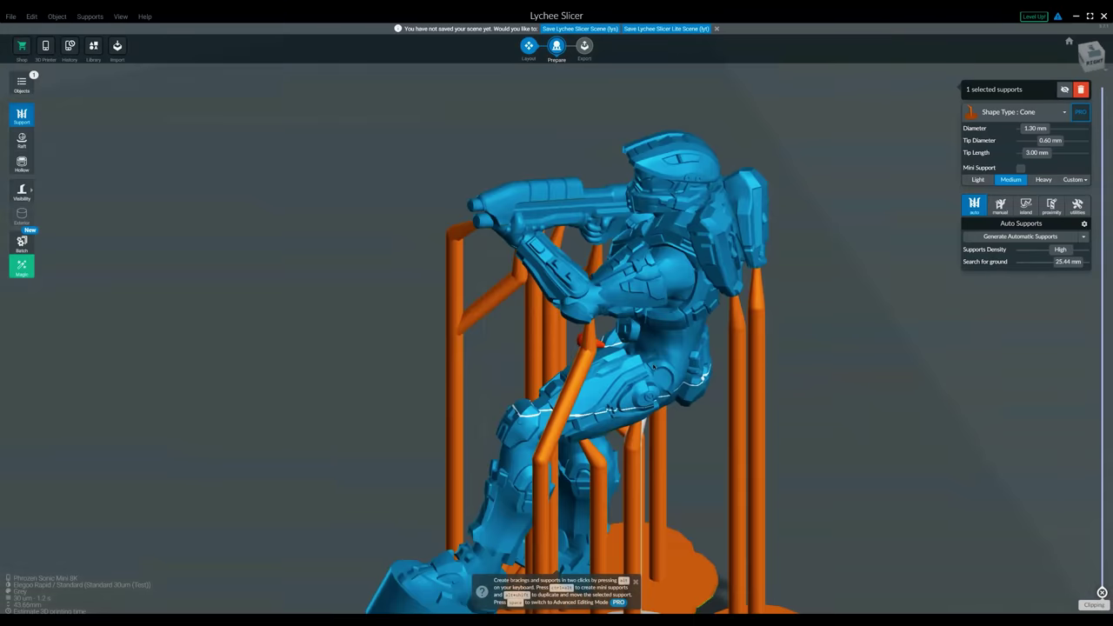
right_drag(653, 396, 446, 381)
right_drag(548, 382, 442, 385)
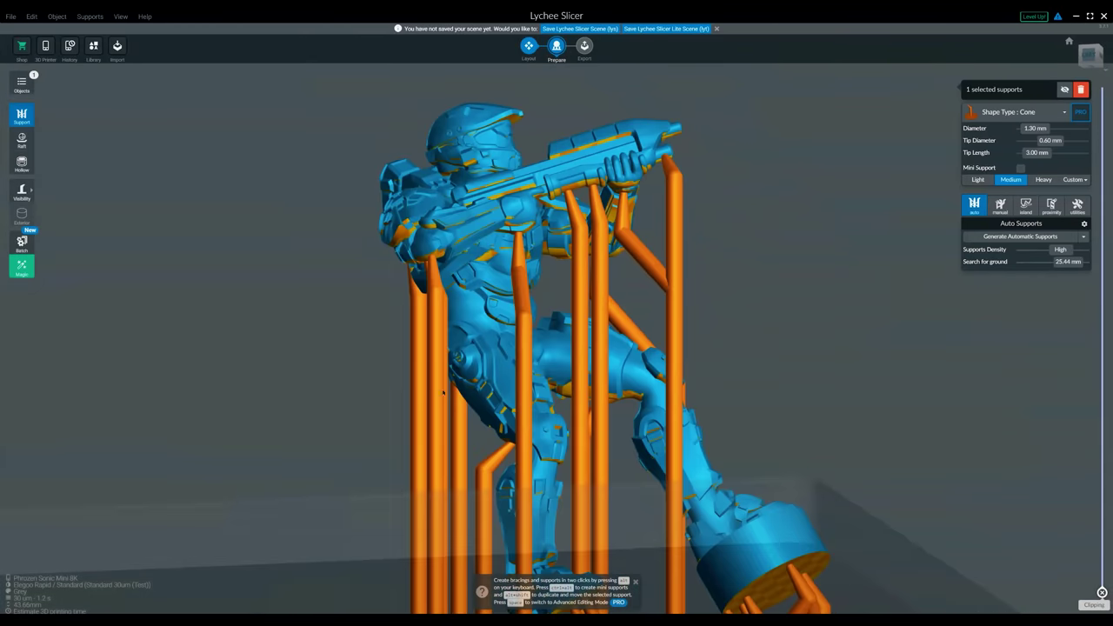
Check the placed supports from the front, deselect the current support and choose the Light support preset.
scroll(557, 400, down, 3)
right_drag(722, 393, 631, 454)
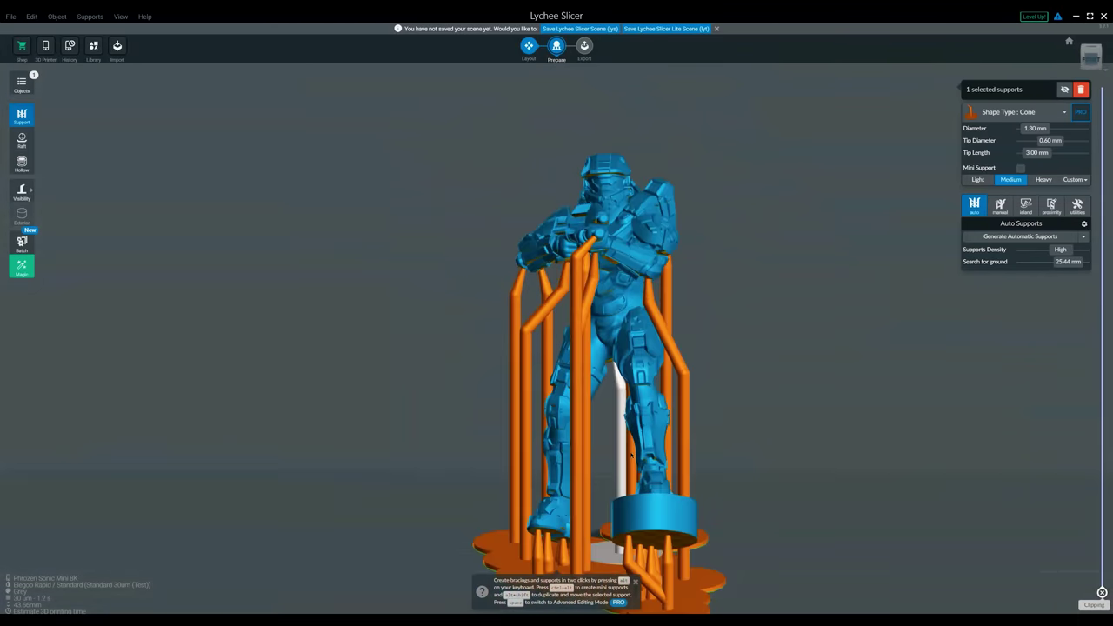
right_drag(786, 437, 766, 474)
middle_drag(816, 452, 801, 411)
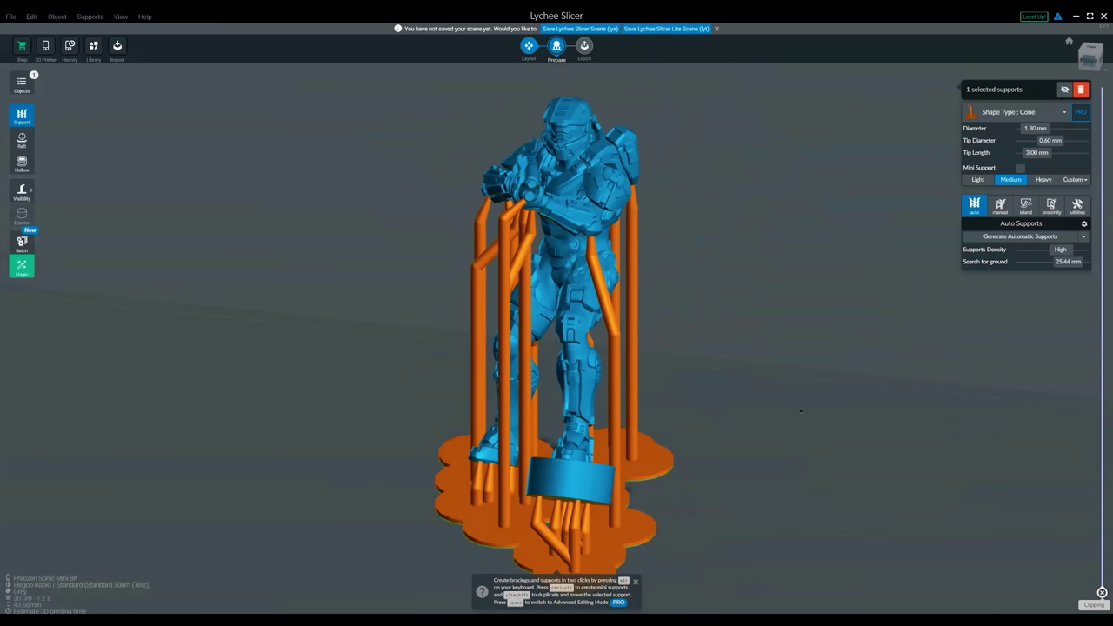
click(801, 411)
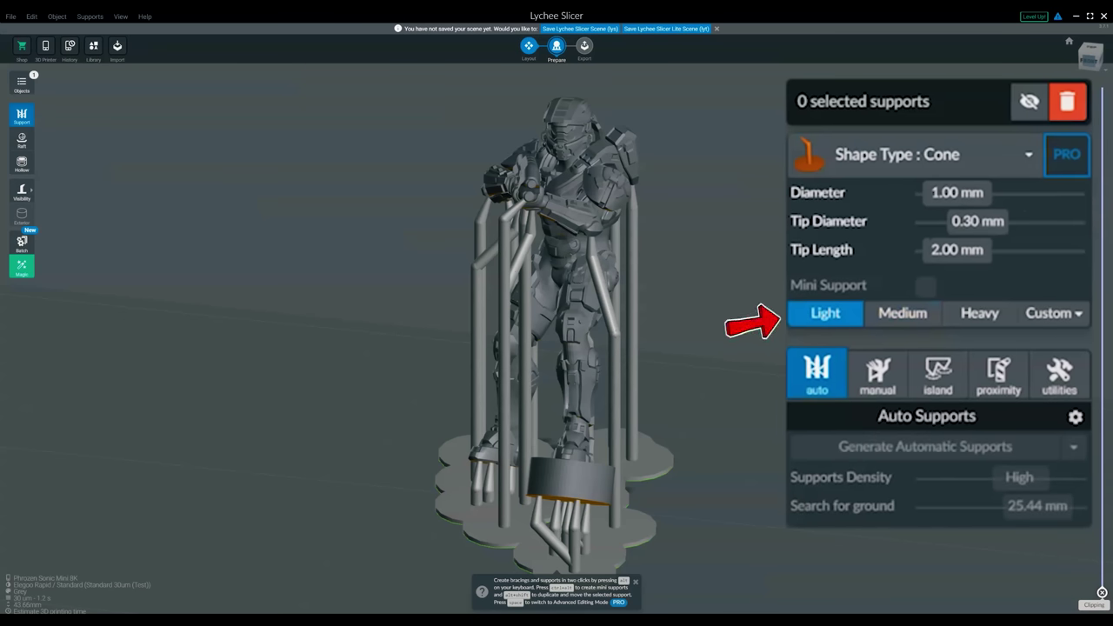
right_drag(760, 391, 764, 376)
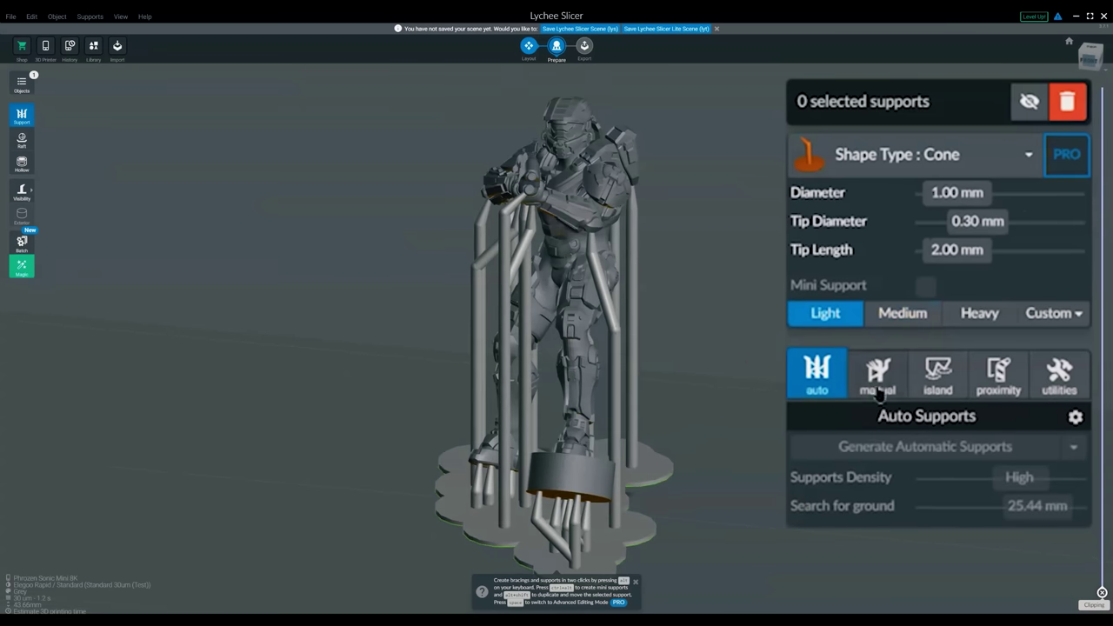
Search the figure for islands with the Islands Detector accuracy set to Detailed.
click(939, 376)
drag(787, 391, 756, 399)
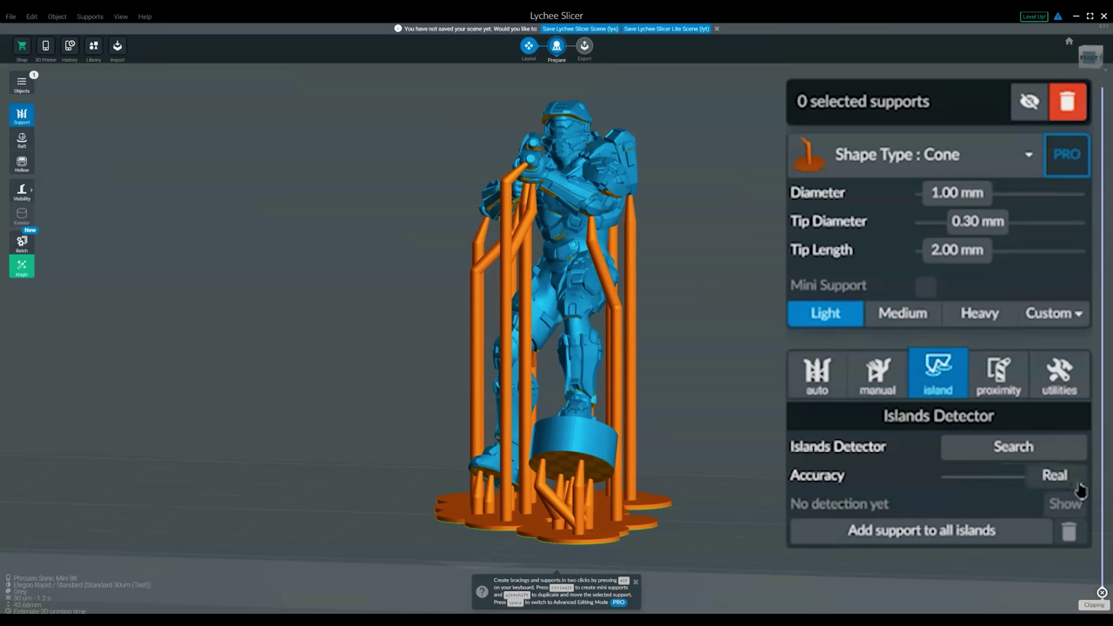
drag(1079, 485, 1043, 491)
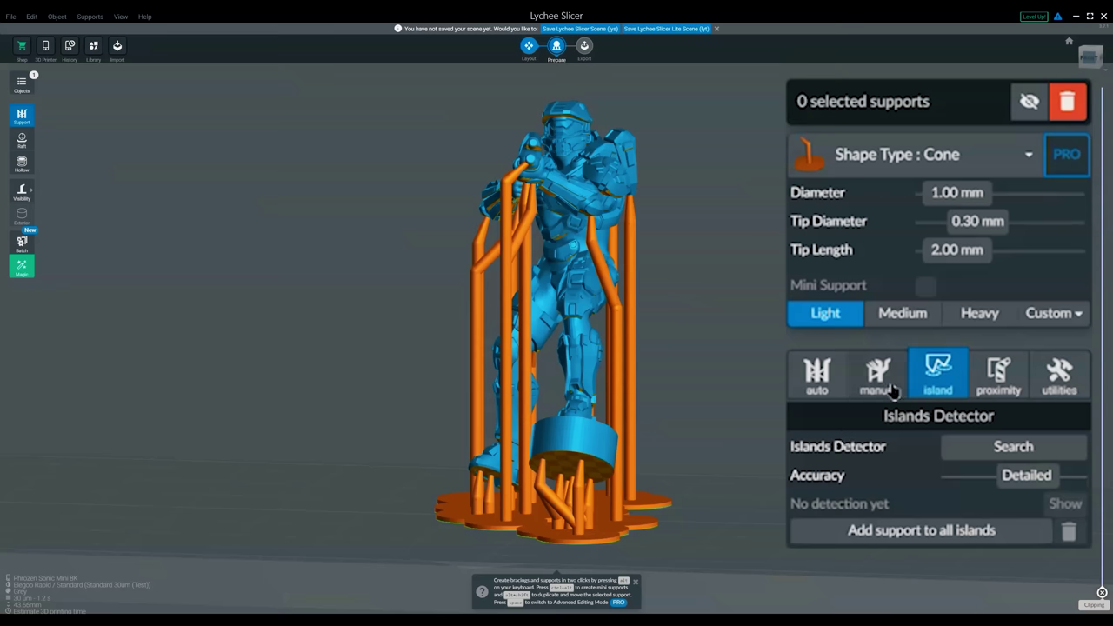
mouse_move(1027, 493)
mouse_down()
mouse_move(1067, 488)
mouse_move(1037, 490)
mouse_up()
right_drag(609, 348, 552, 335)
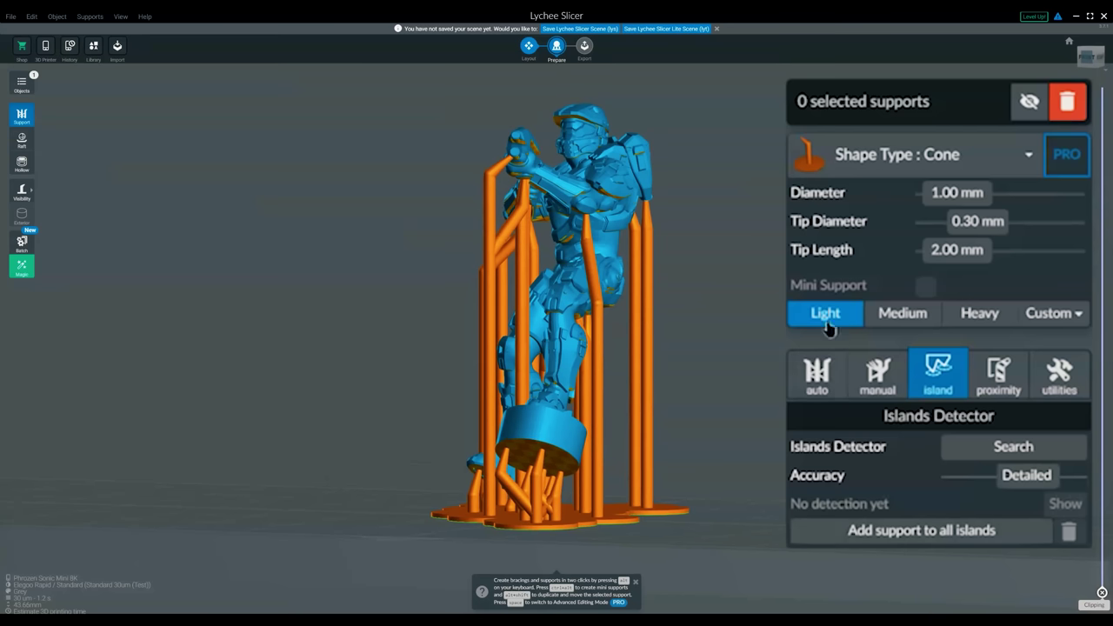
right_drag(557, 335, 495, 336)
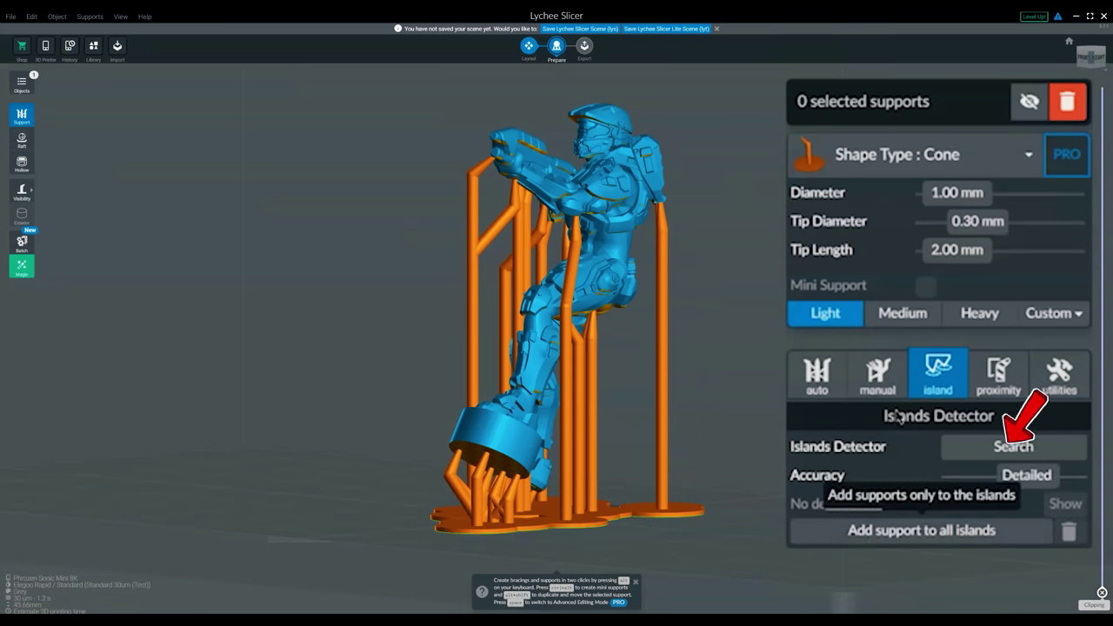
click(983, 452)
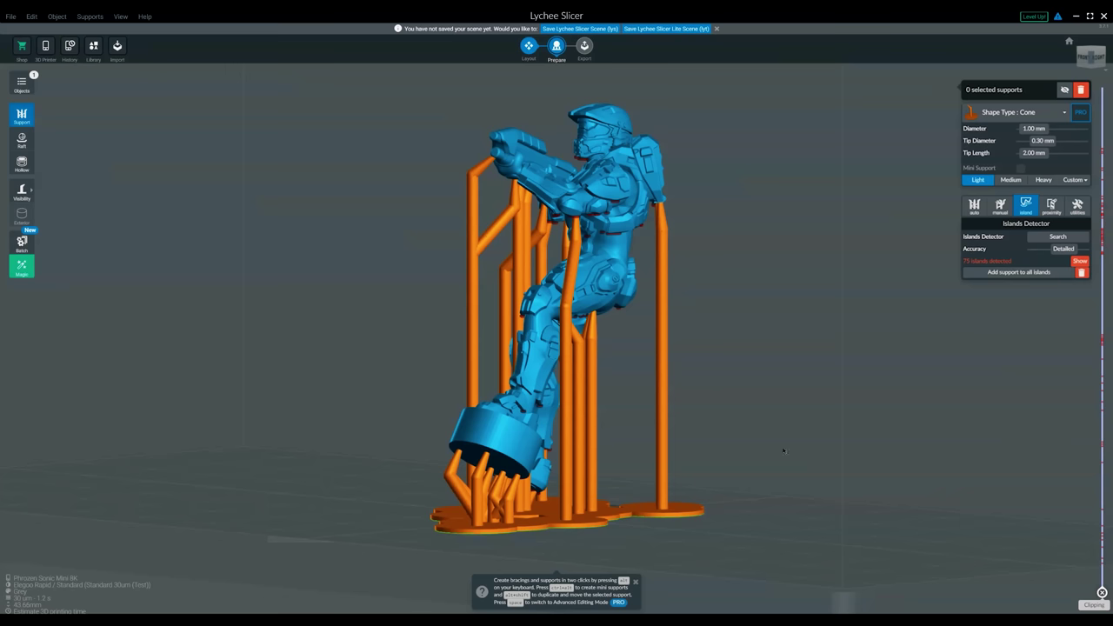
Add Light supports to all detected islands and dismiss the notice.
right_drag(783, 450, 839, 379)
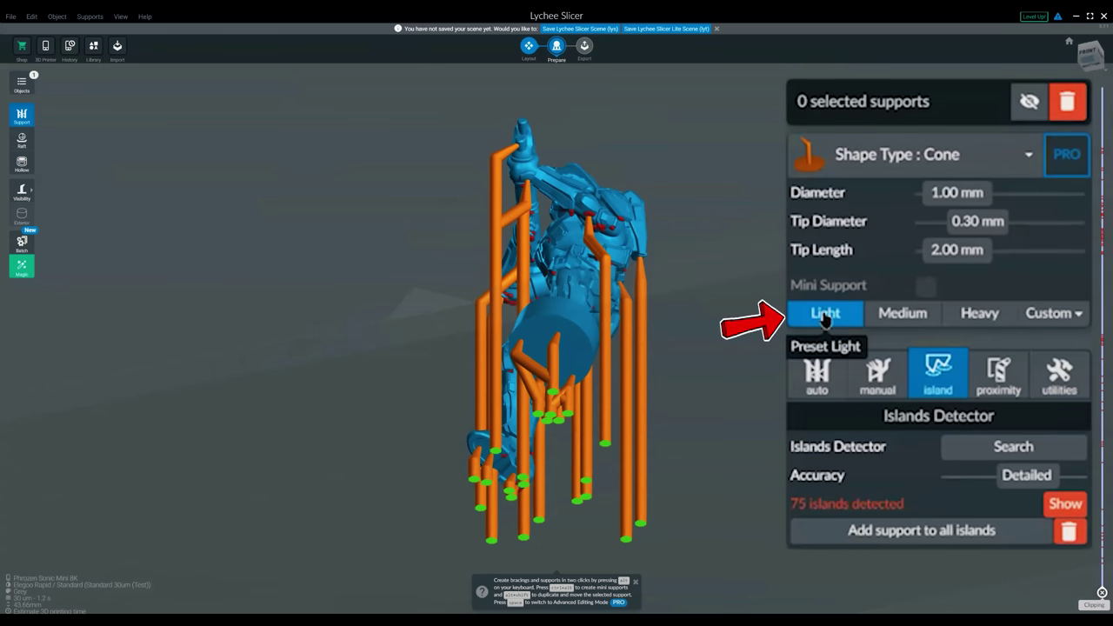
right_drag(611, 300, 661, 357)
right_drag(732, 374, 679, 366)
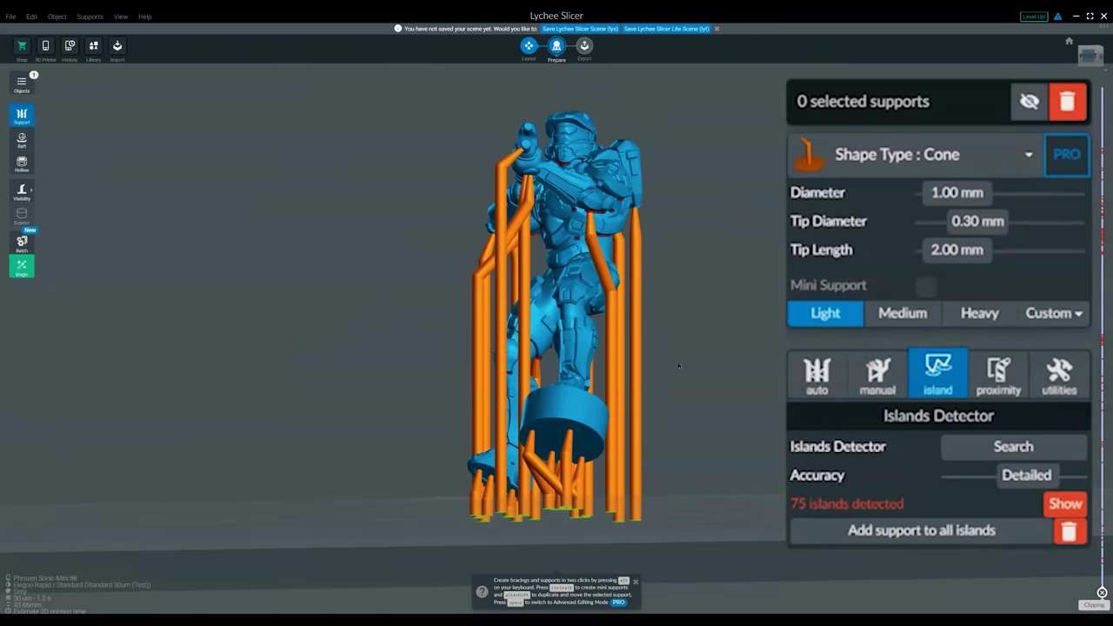
click(883, 539)
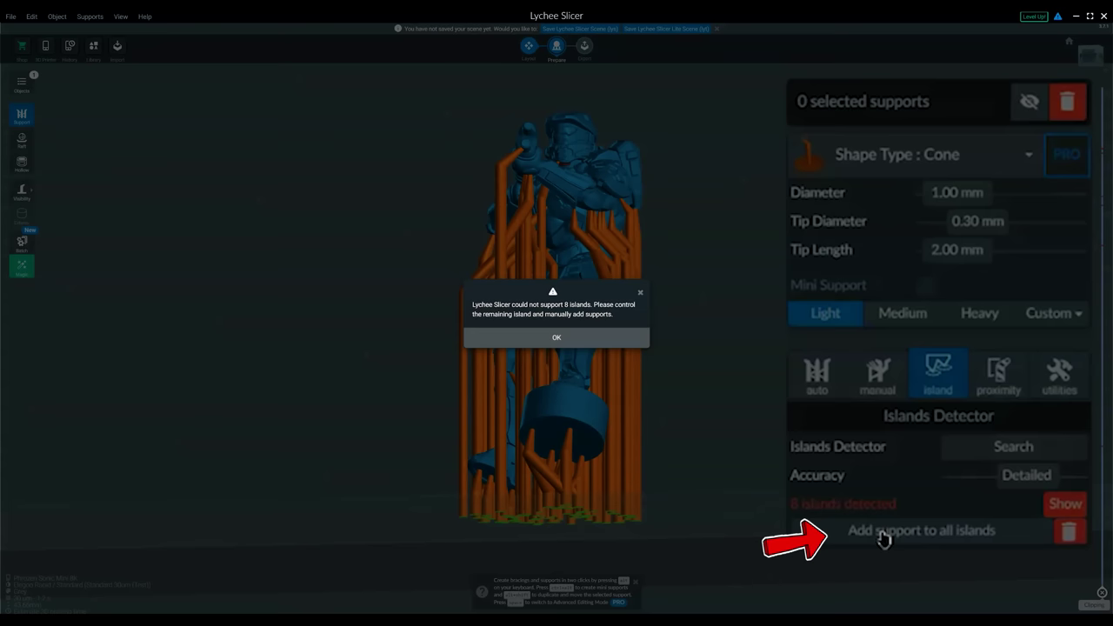
click(555, 340)
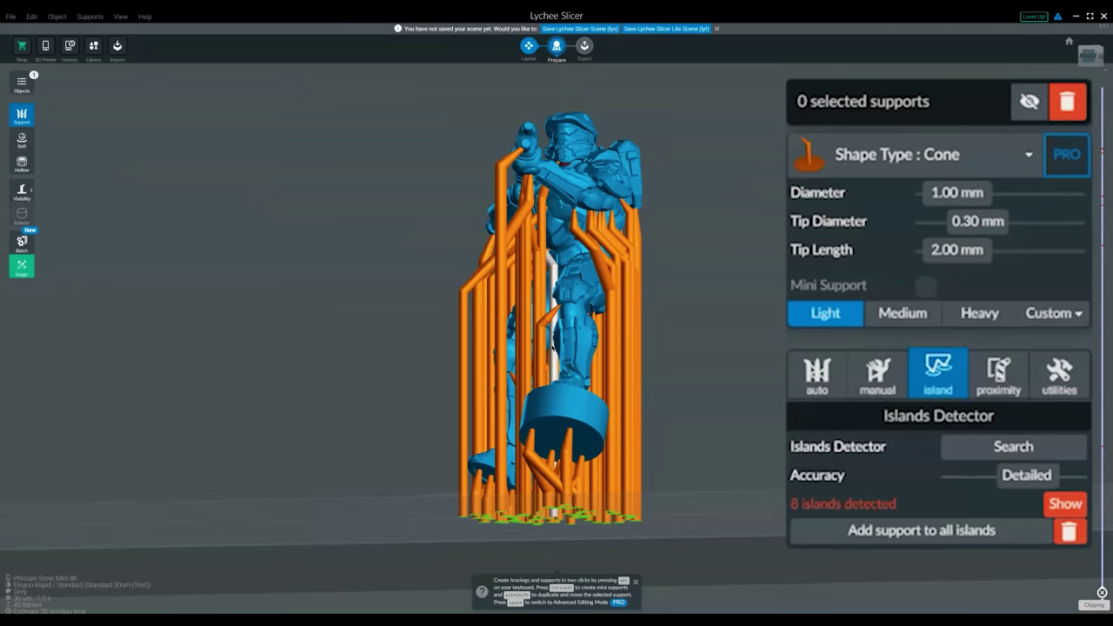
Place a Light support on the remaining island beneath the armor plate on the figure's abdomen.
right_drag(557, 341, 770, 199)
middle_drag(770, 198, 751, 304)
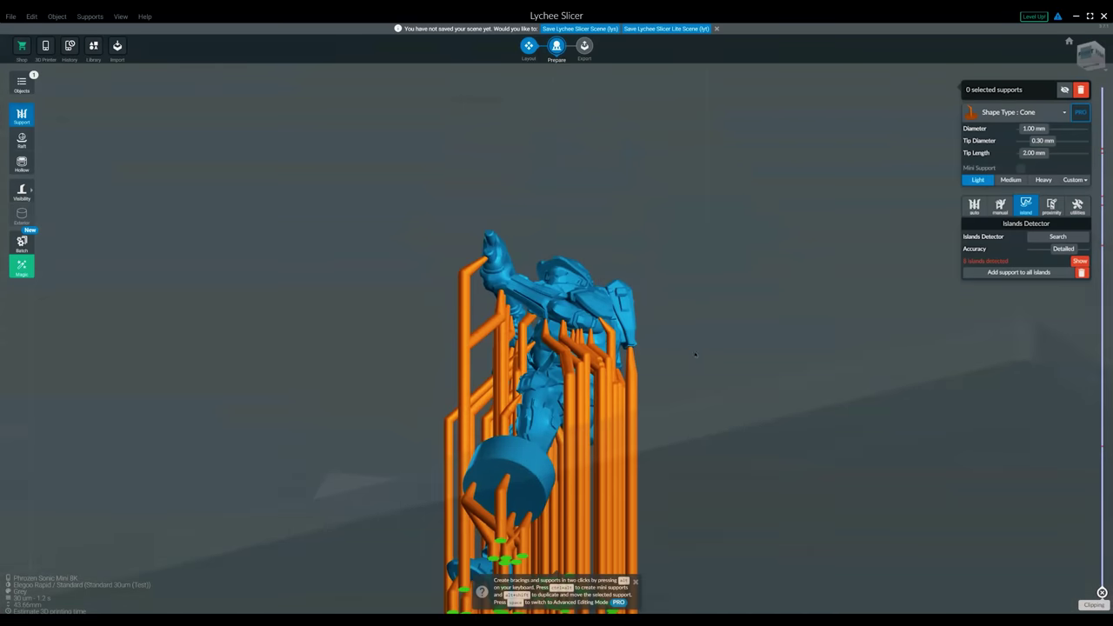
right_drag(750, 305, 679, 296)
scroll(530, 363, up, 3)
scroll(546, 365, up, 8)
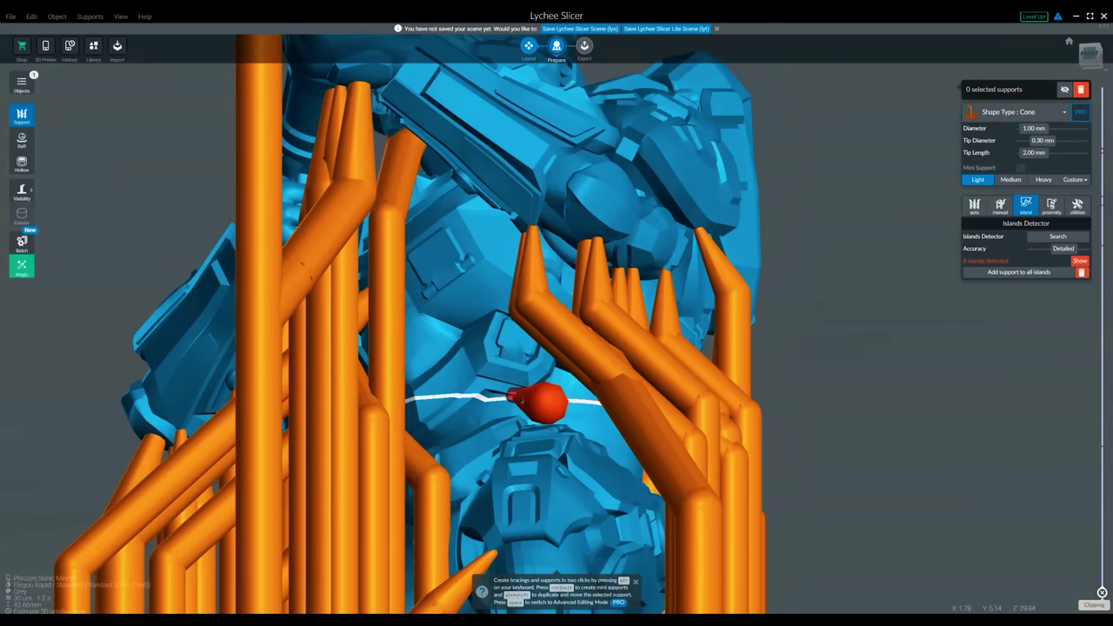
scroll(515, 396, up, 5)
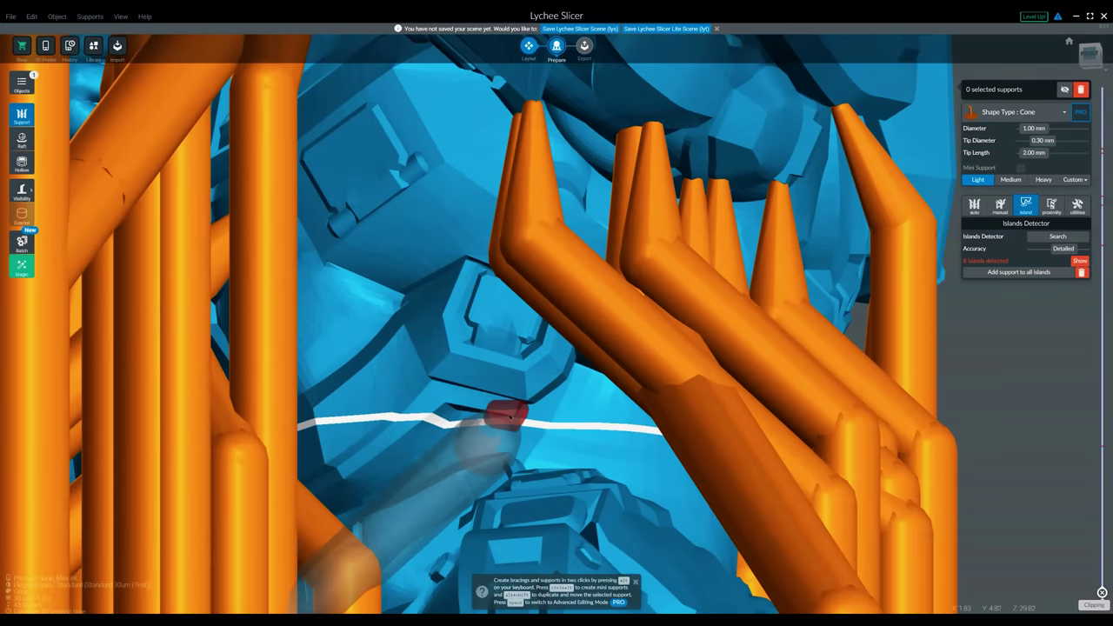
click(511, 417)
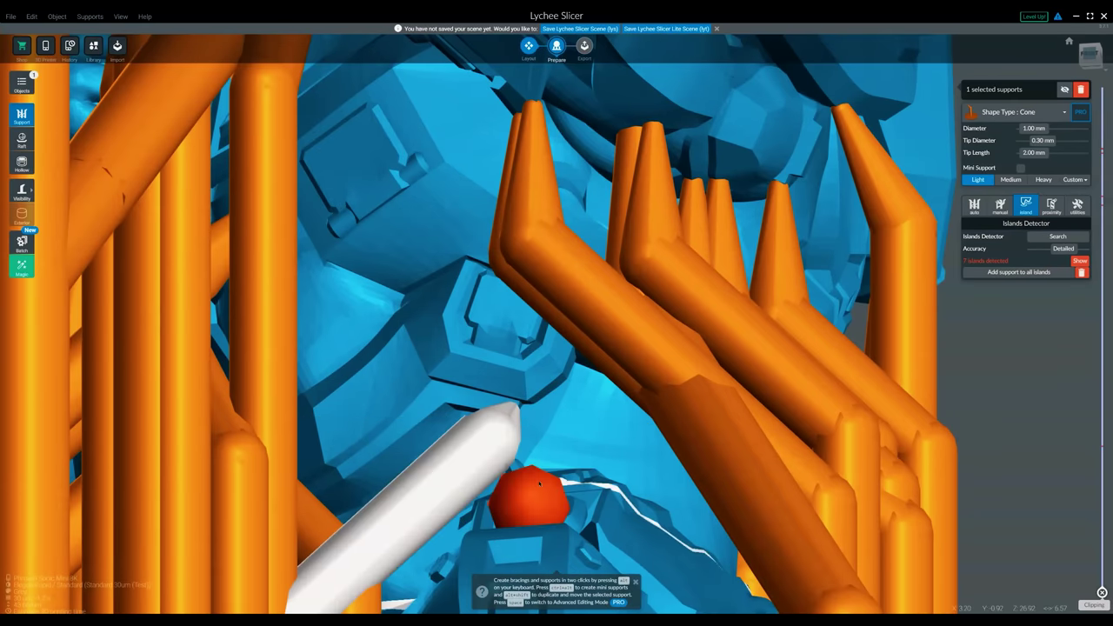
Revert the island supports and add Light supports to all detected islands again.
scroll(539, 483, down, 2)
right_drag(539, 483, 491, 435)
mouse_move(384, 333)
right_down()
mouse_move(366, 374)
mouse_move(382, 313)
right_up()
scroll(452, 287, down, 2)
scroll(469, 279, down, 4)
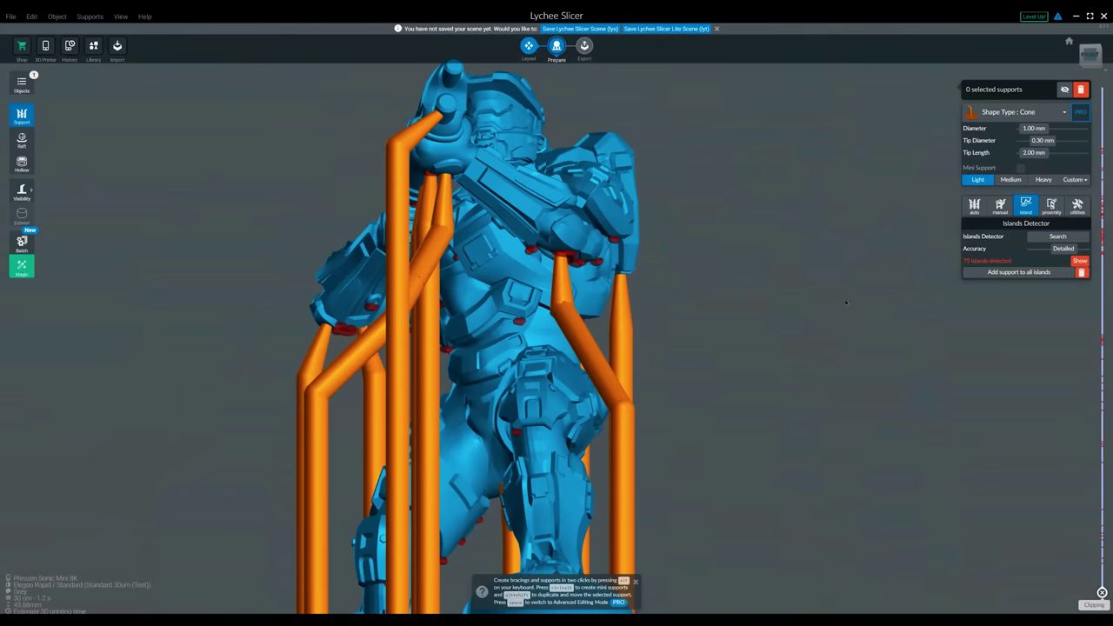
click(999, 275)
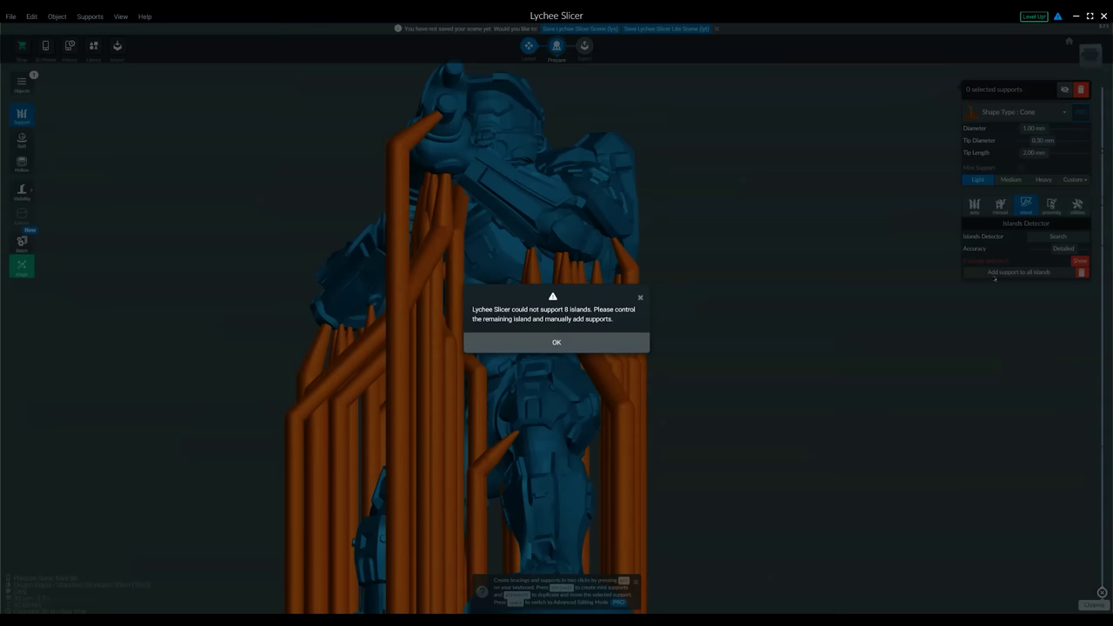
click(598, 342)
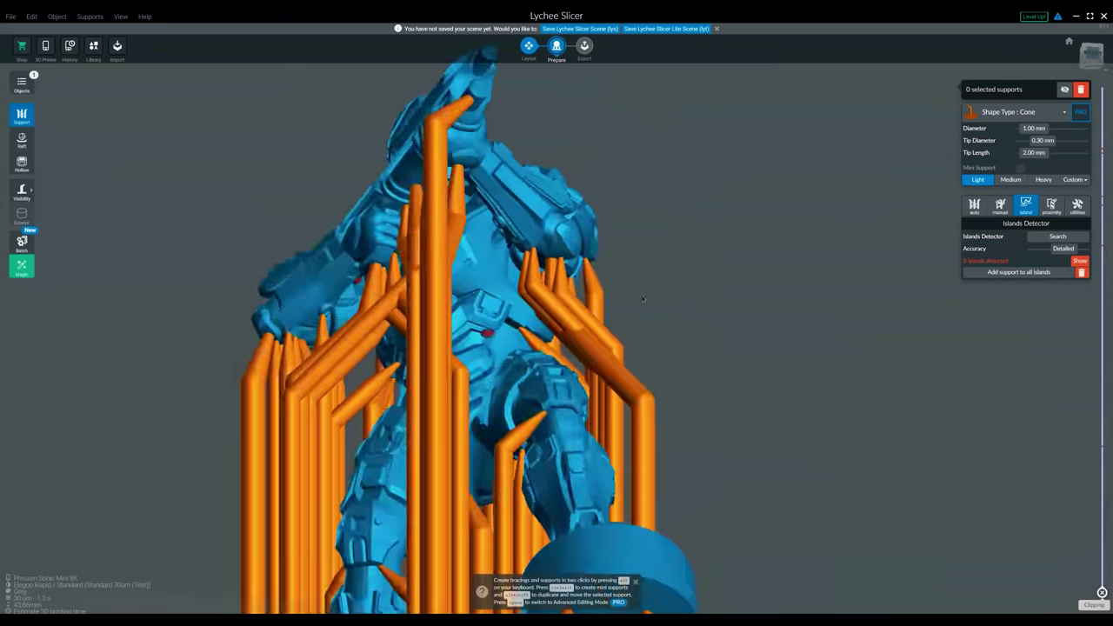
Delete the automatic support that reaches the helmet's chin from behind the rifle.
right_drag(322, 315, 520, 378)
middle_drag(413, 155, 461, 334)
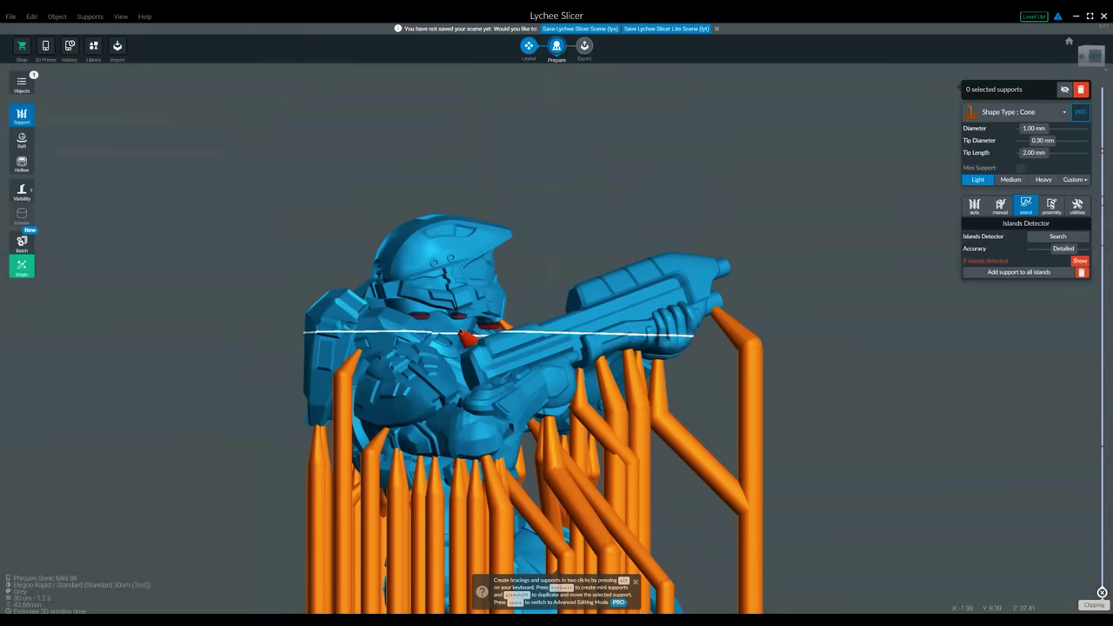
scroll(455, 310, up, 4)
scroll(469, 312, up, 8)
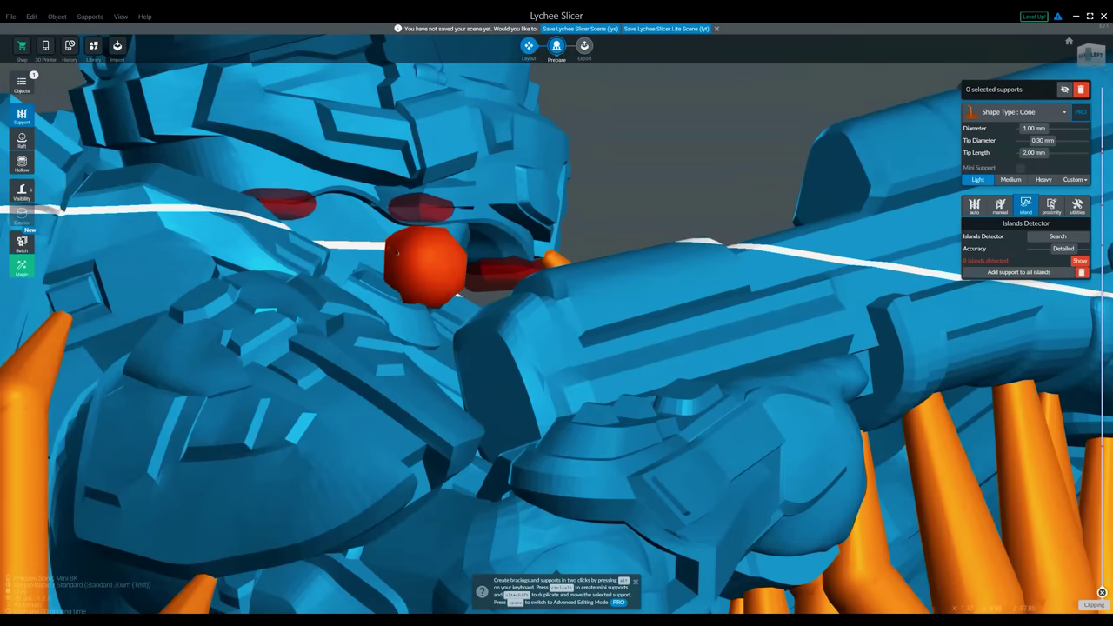
right_drag(400, 259, 420, 244)
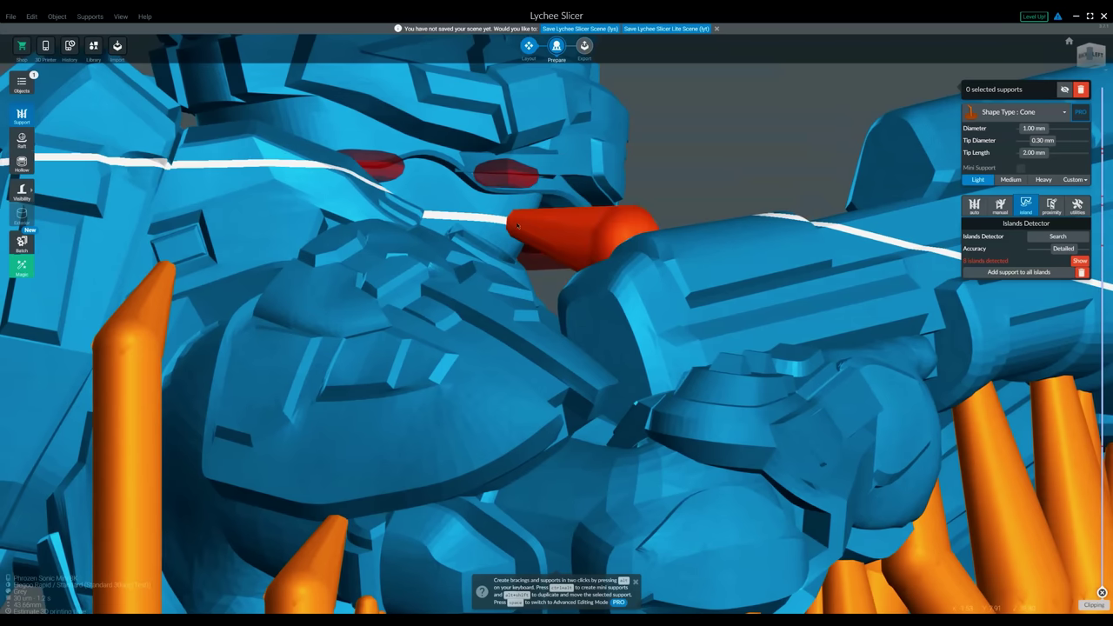
right_drag(510, 227, 392, 253)
drag(393, 253, 460, 320)
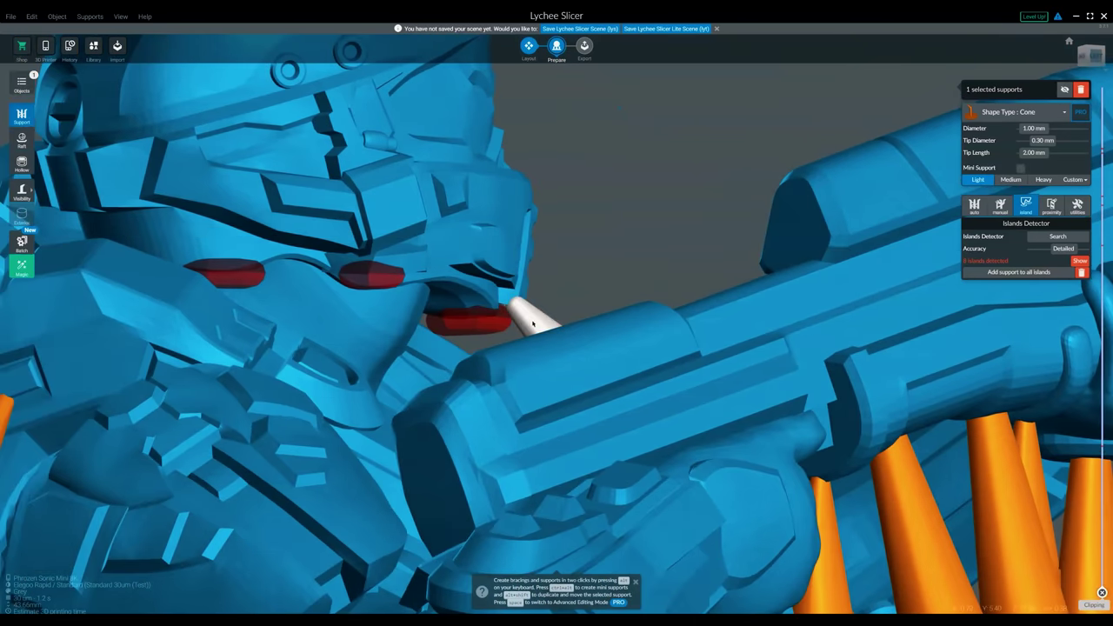
right_drag(533, 323, 497, 352)
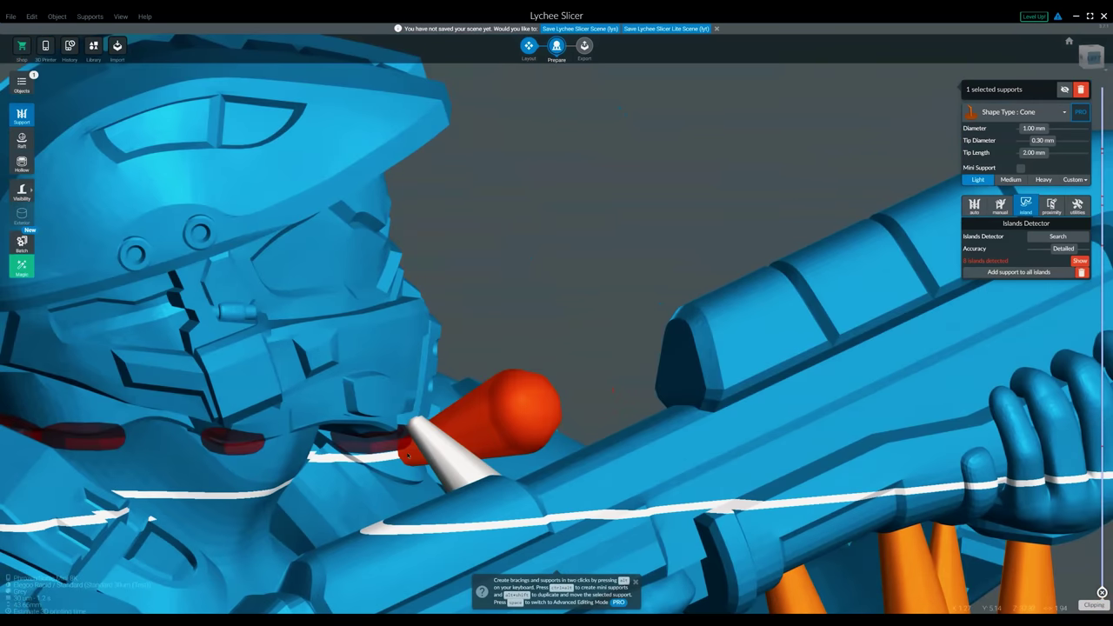
key(Delete)
Place a Light mini support from the chest area up to the island under the helmet's chin.
right_drag(408, 456, 115, 414)
drag(115, 412, 364, 437)
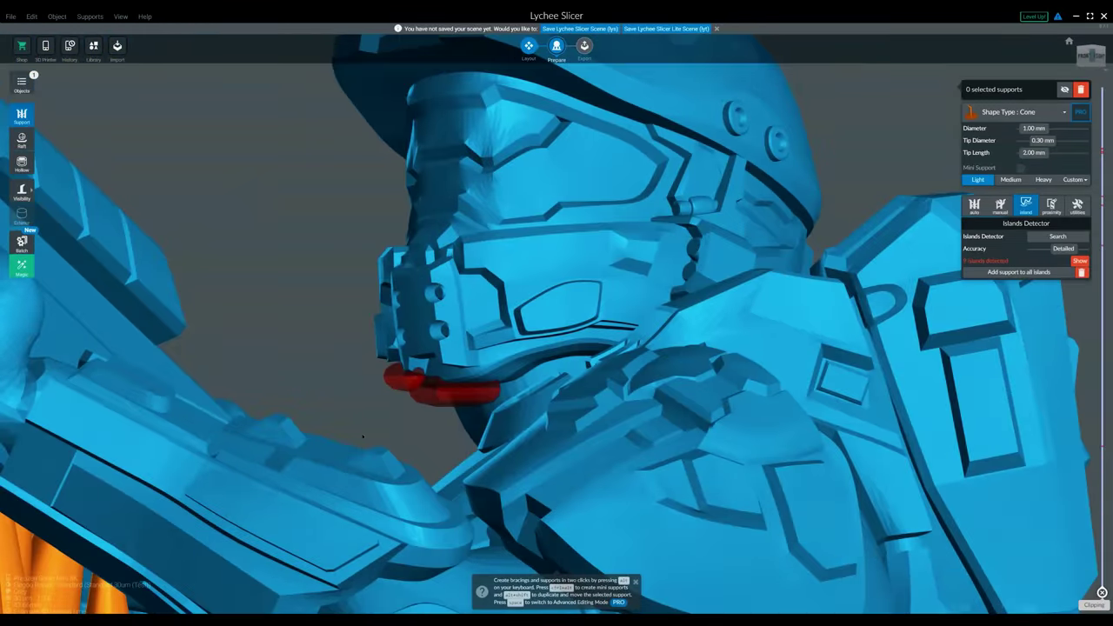
click(446, 393)
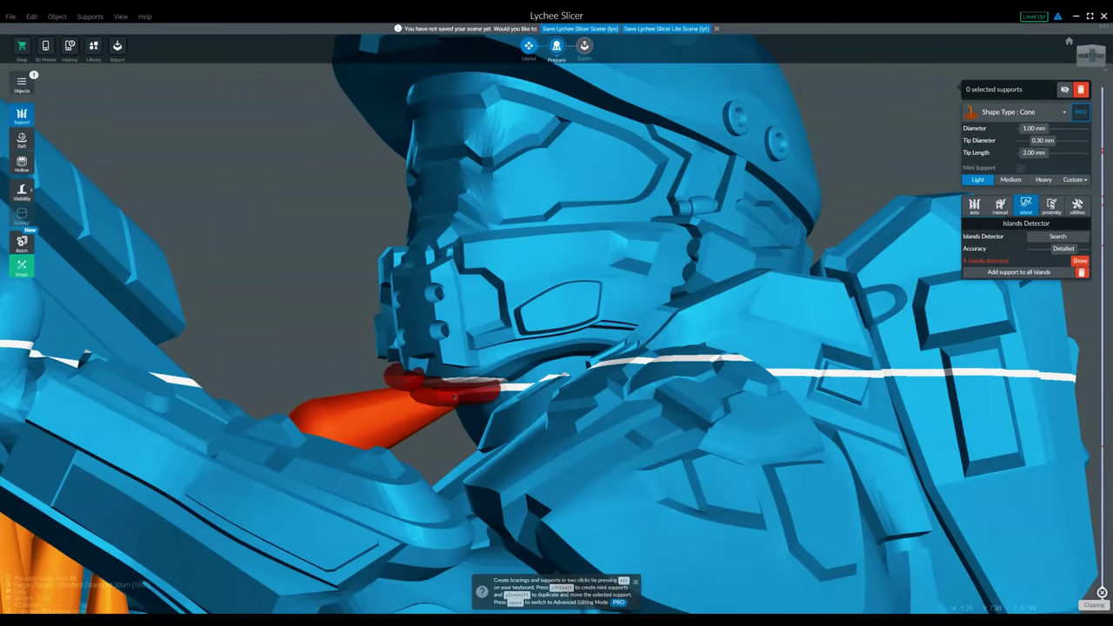
right_drag(448, 393, 390, 317)
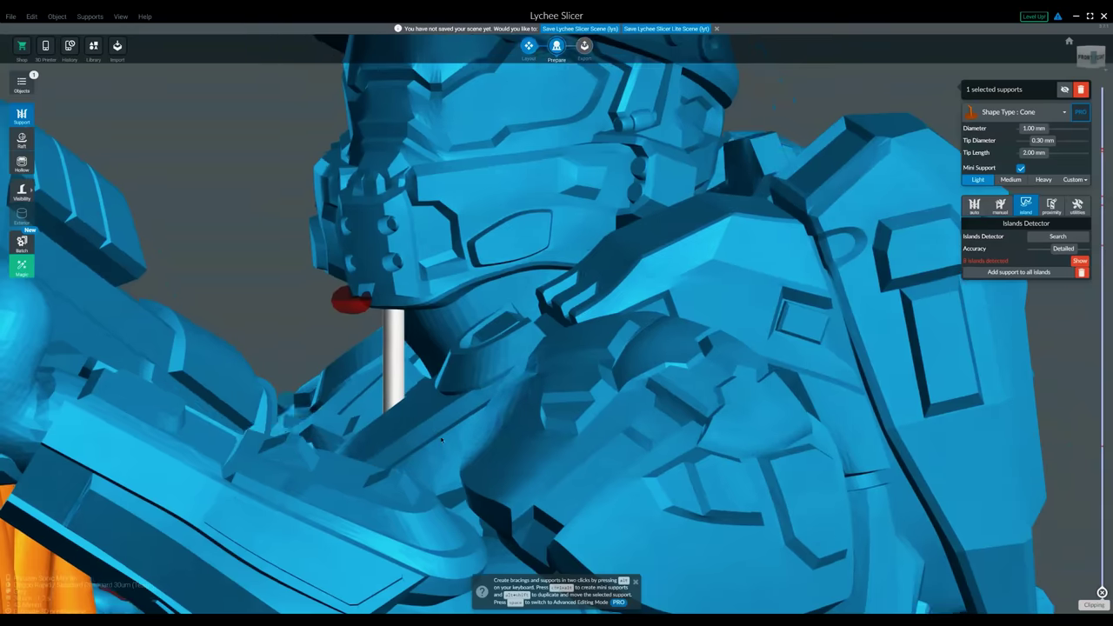
Try to place a second Light mini support on the remaining island at the front of the helmet's chin.
drag(390, 316, 504, 291)
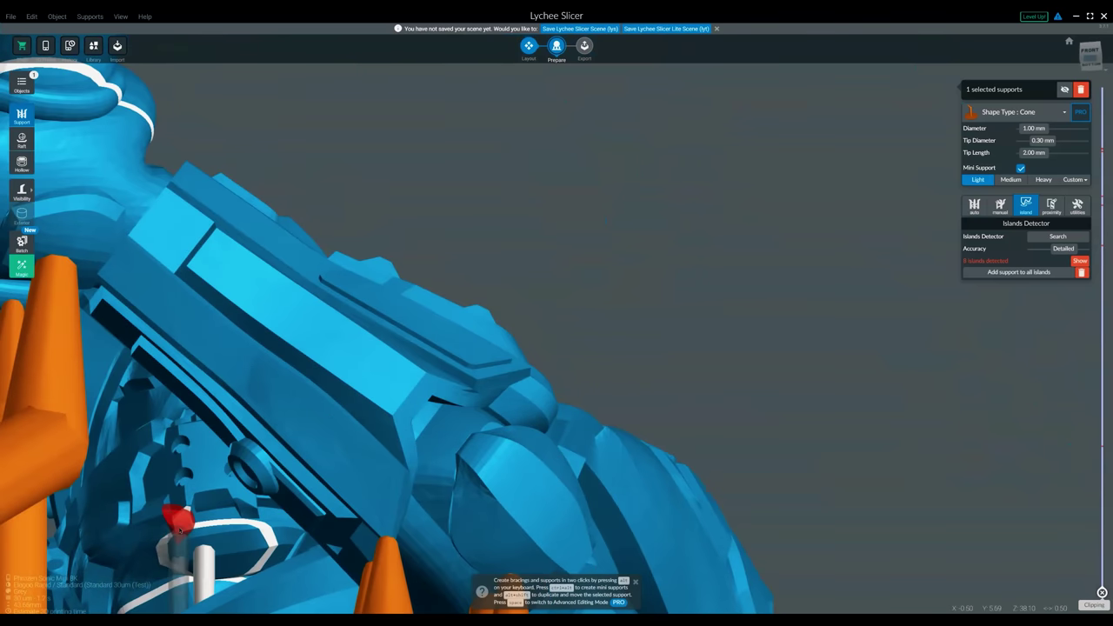
click(178, 522)
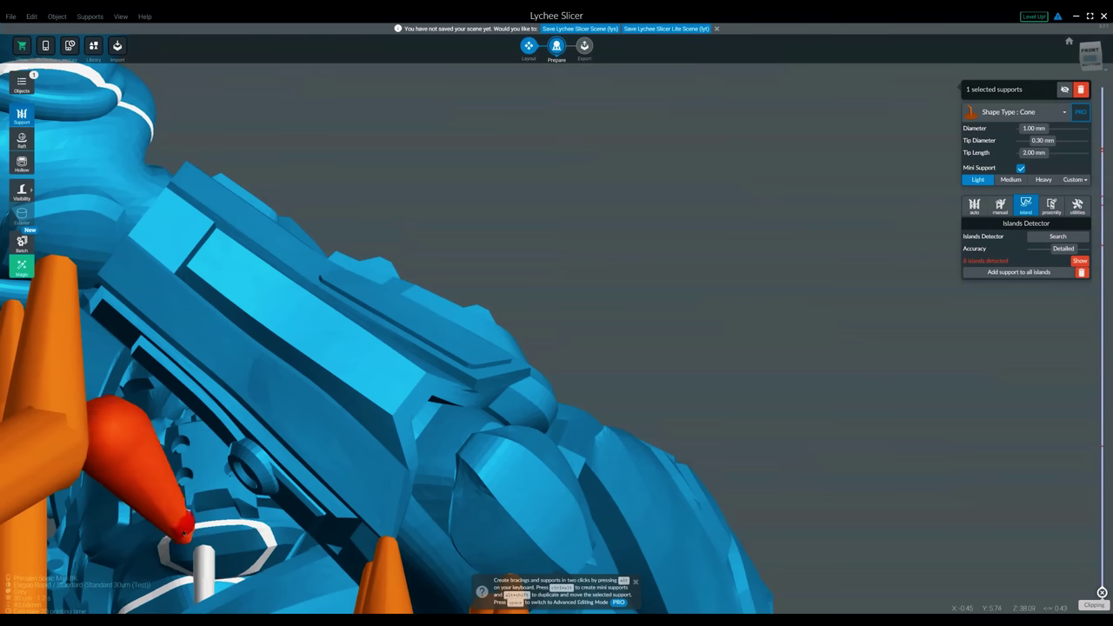
click(184, 532)
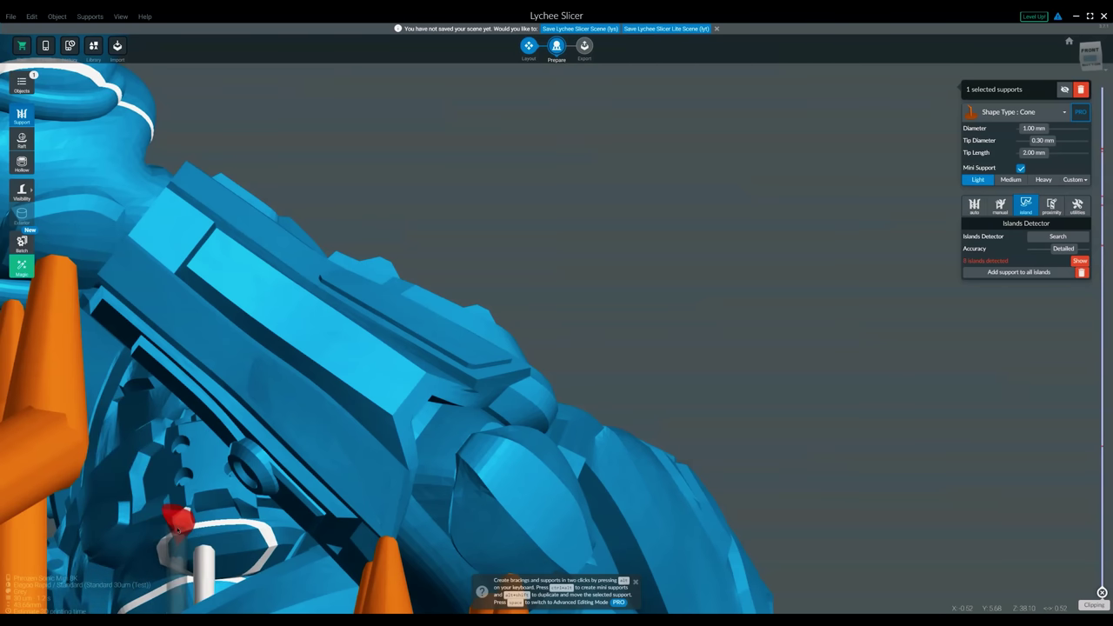
scroll(206, 542, down, 5)
mouse_move(226, 487)
right_down()
mouse_move(228, 541)
mouse_move(324, 522)
mouse_move(239, 500)
mouse_move(248, 455)
mouse_move(265, 463)
right_up()
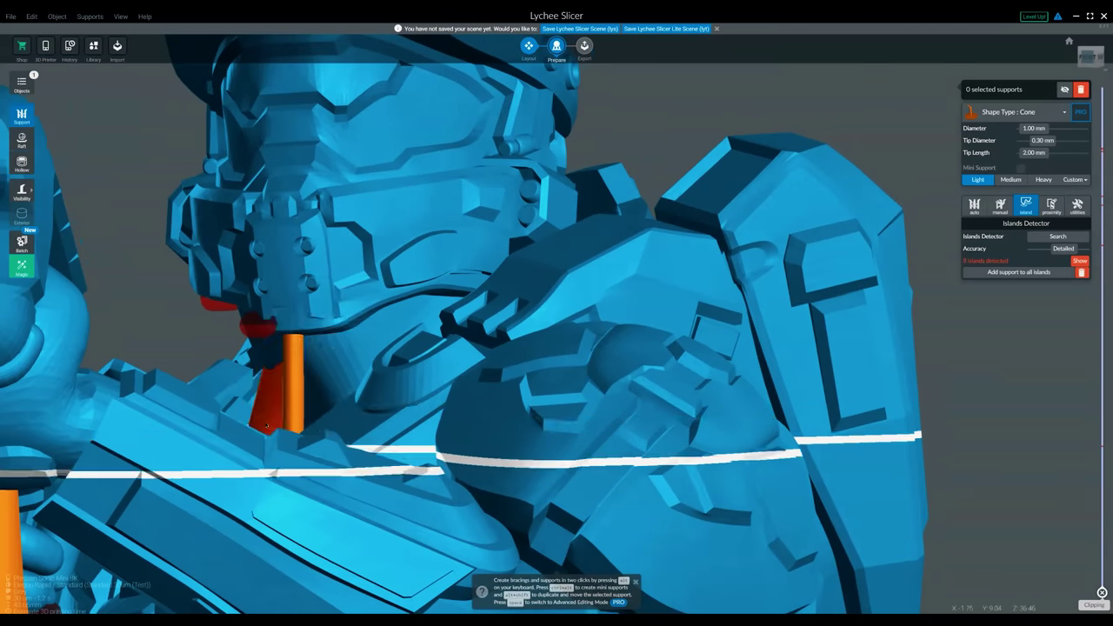
drag(267, 425, 183, 468)
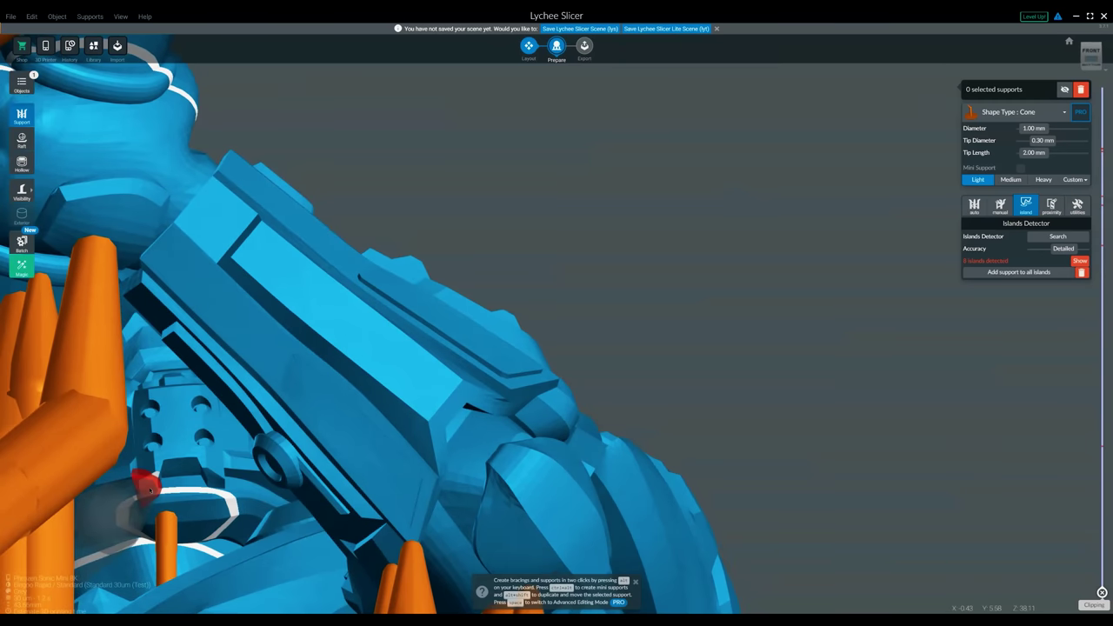
drag(149, 490, 207, 252)
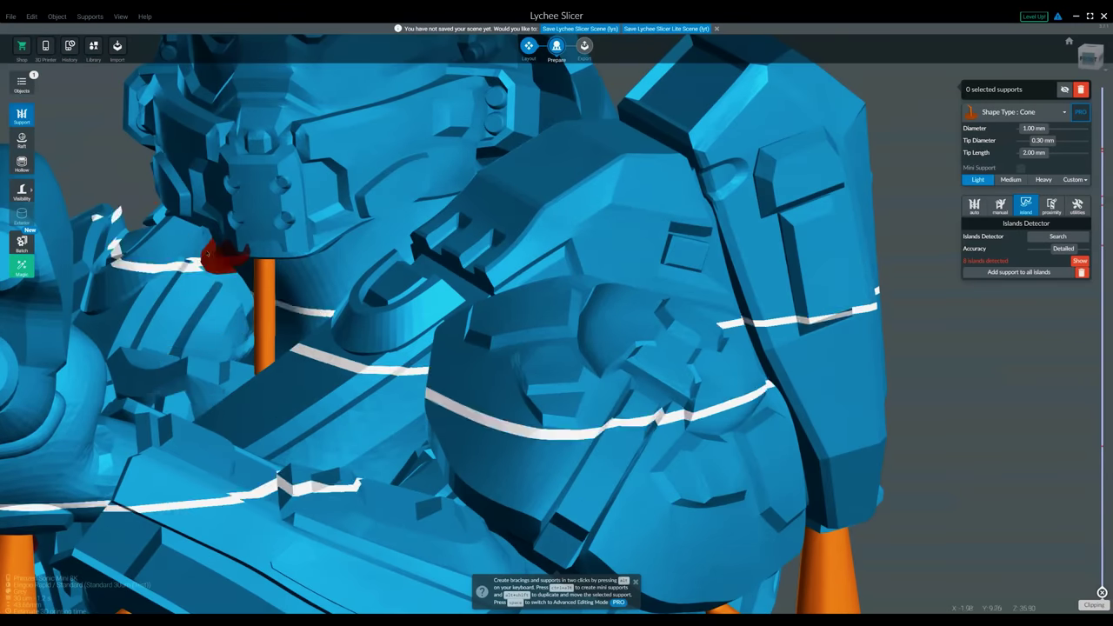
right_drag(213, 261, 112, 456)
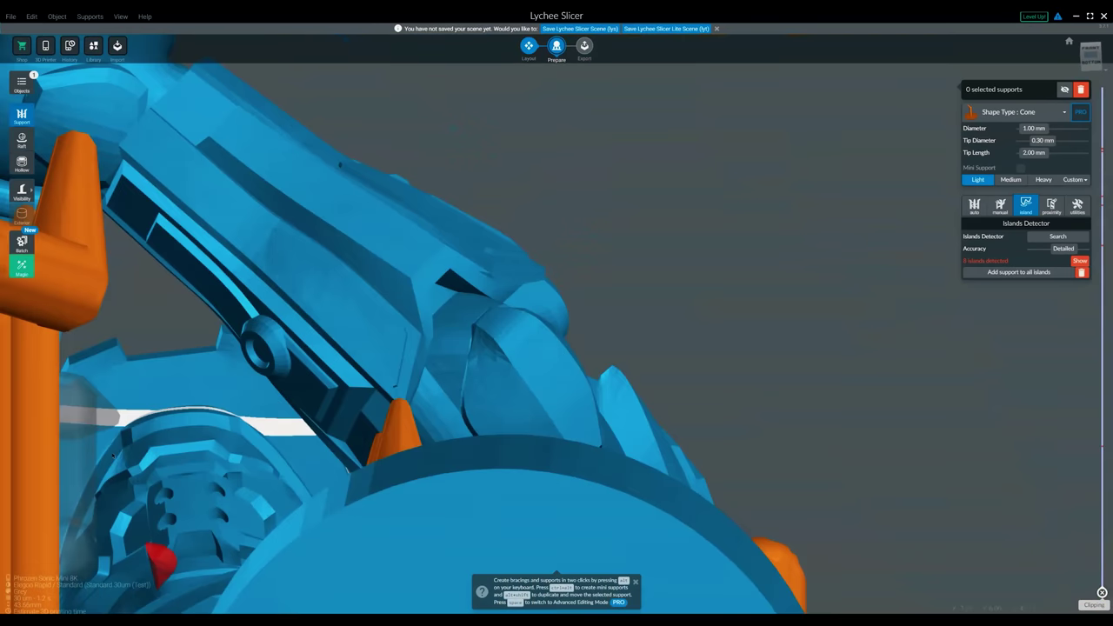
right_drag(146, 391, 307, 426)
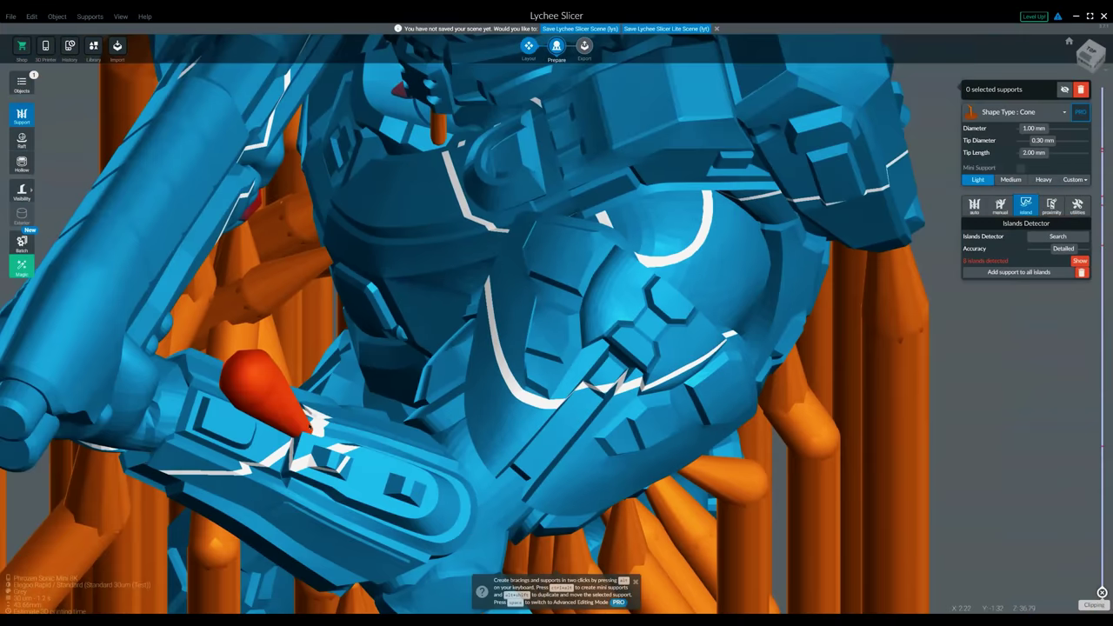
Add automatic bracings between the figure's manual supports to strengthen them.
scroll(313, 409, down, 6)
scroll(320, 390, down, 3)
middle_drag(348, 435, 337, 254)
right_drag(287, 335, 312, 352)
drag(310, 352, 298, 442)
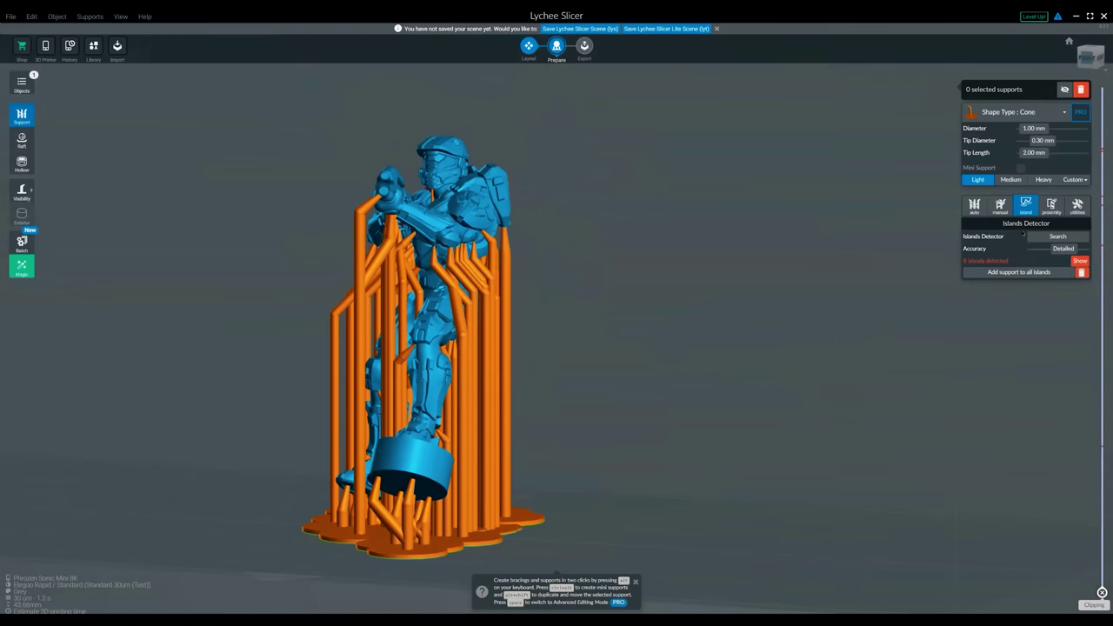
click(999, 207)
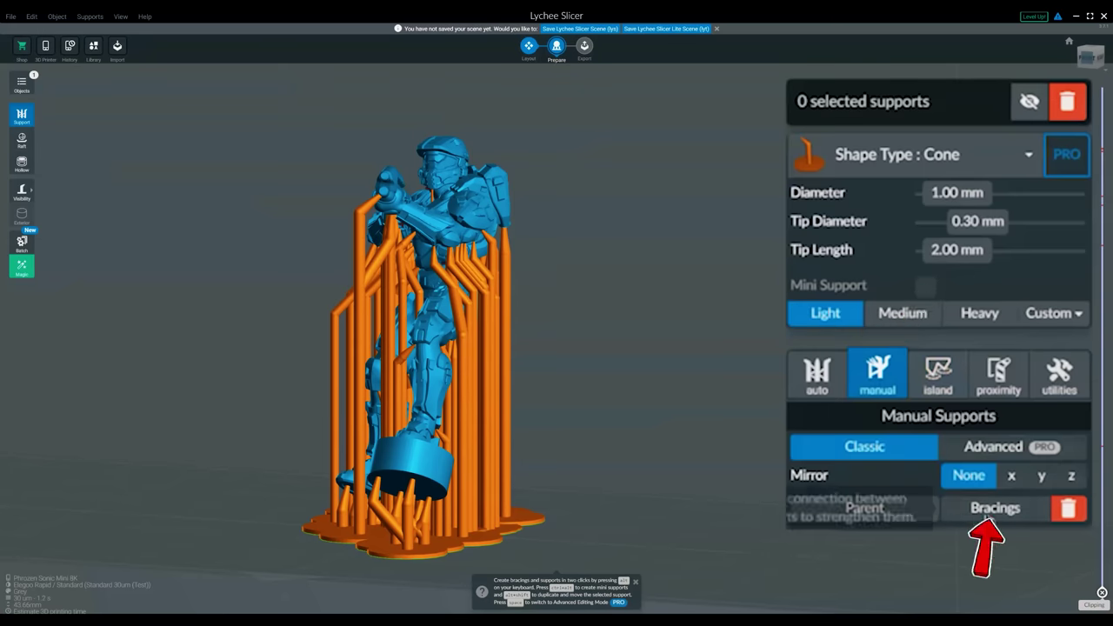
click(989, 512)
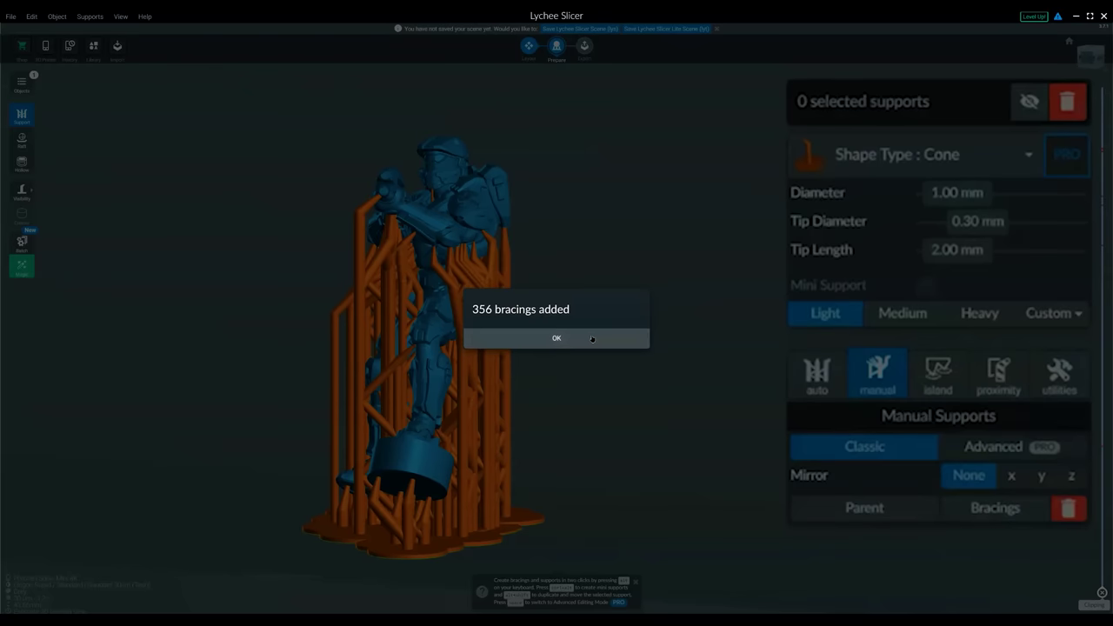
click(592, 339)
right_drag(565, 401, 395, 396)
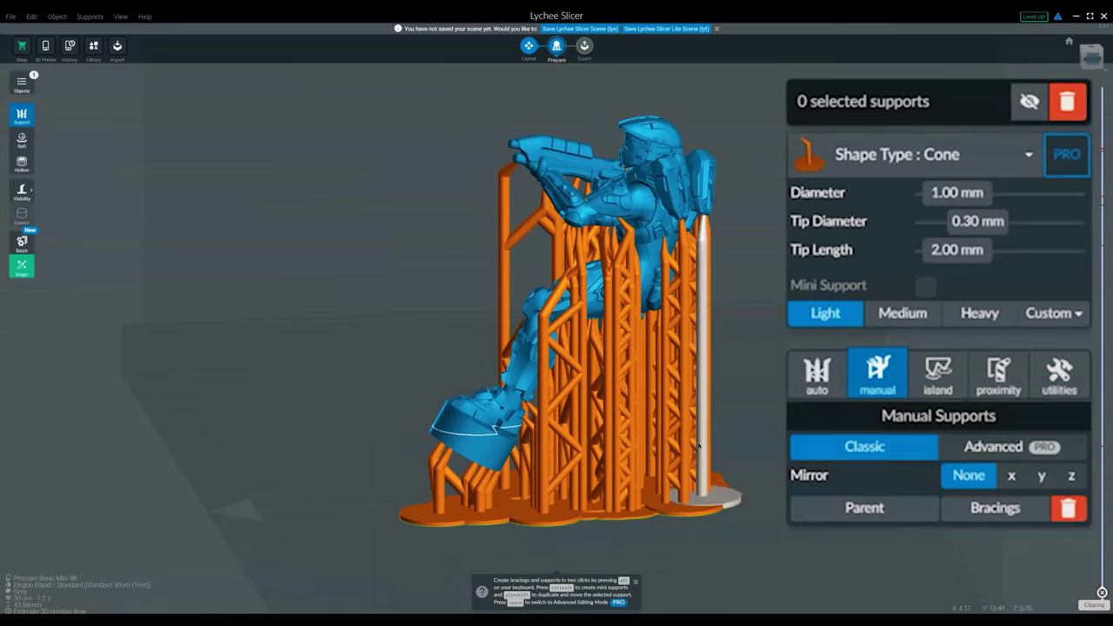
right_drag(522, 418, 704, 427)
drag(555, 442, 516, 399)
right_drag(516, 399, 561, 454)
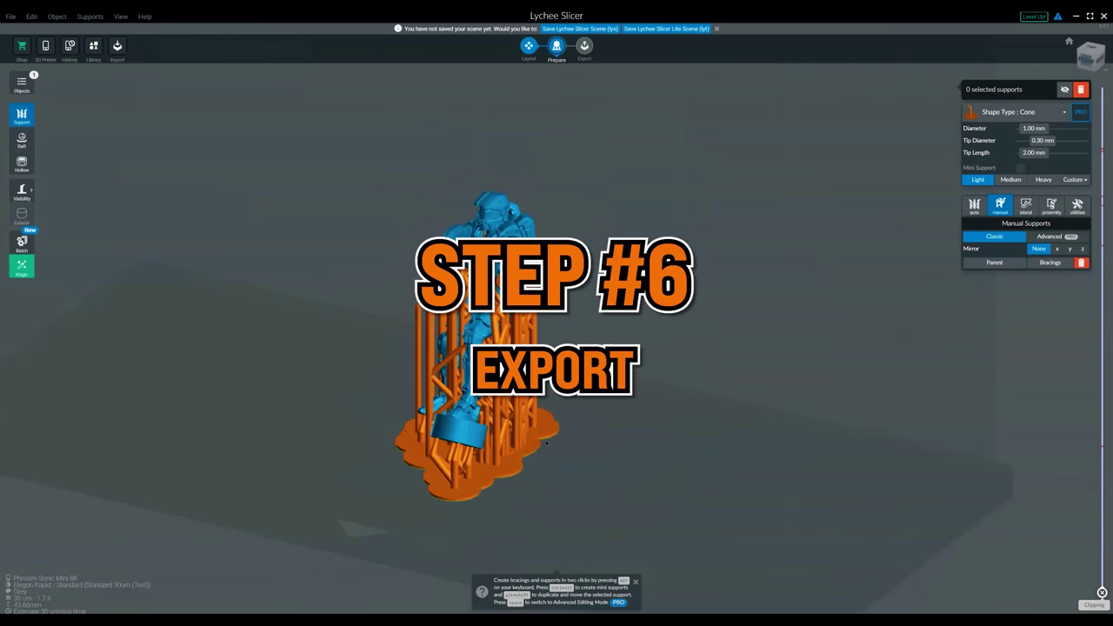
drag(546, 443, 596, 455)
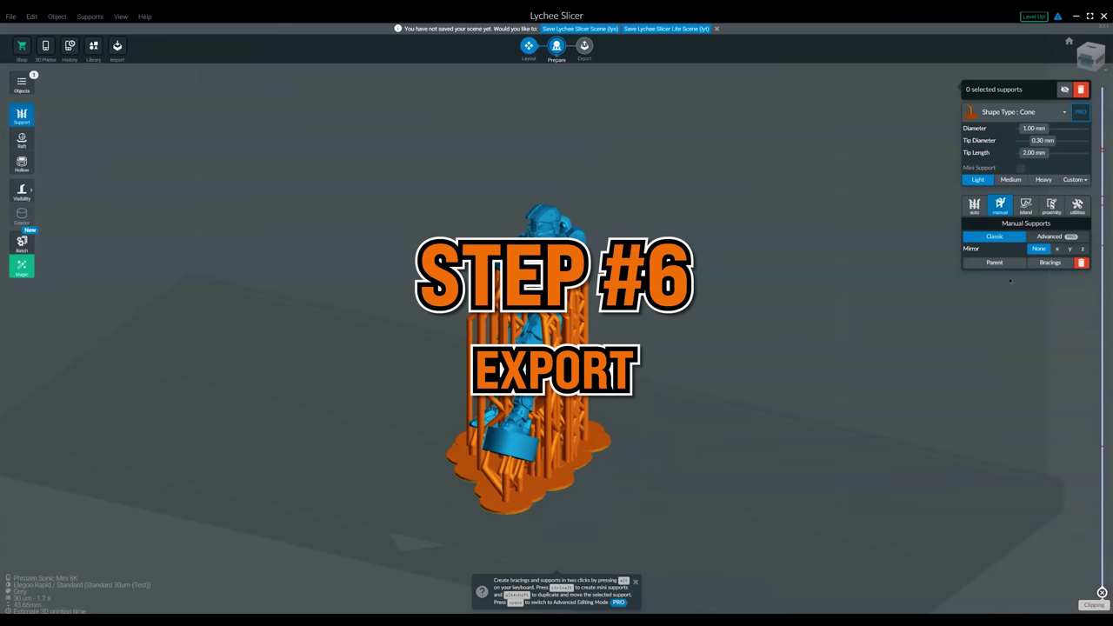